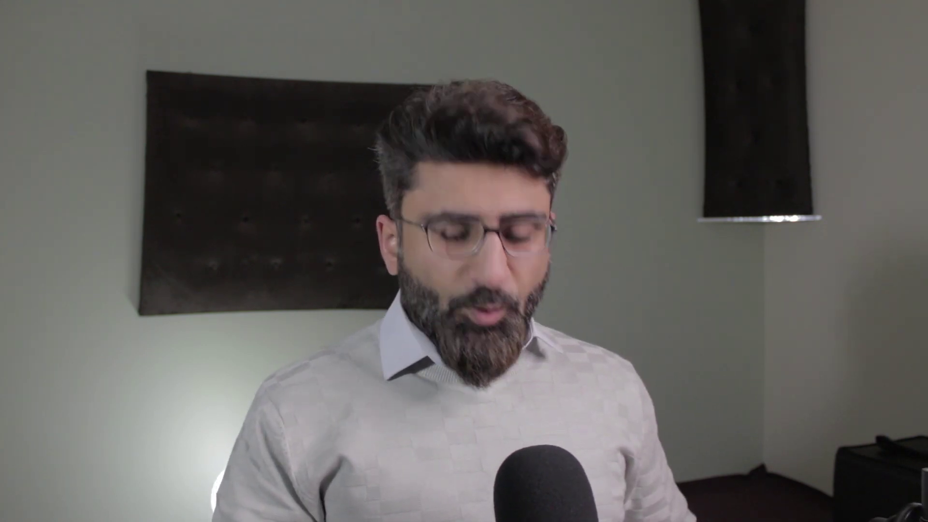
{"action": "left_click_drag", "start_coordinate": [379, 356], "coordinate": [393, 352]}
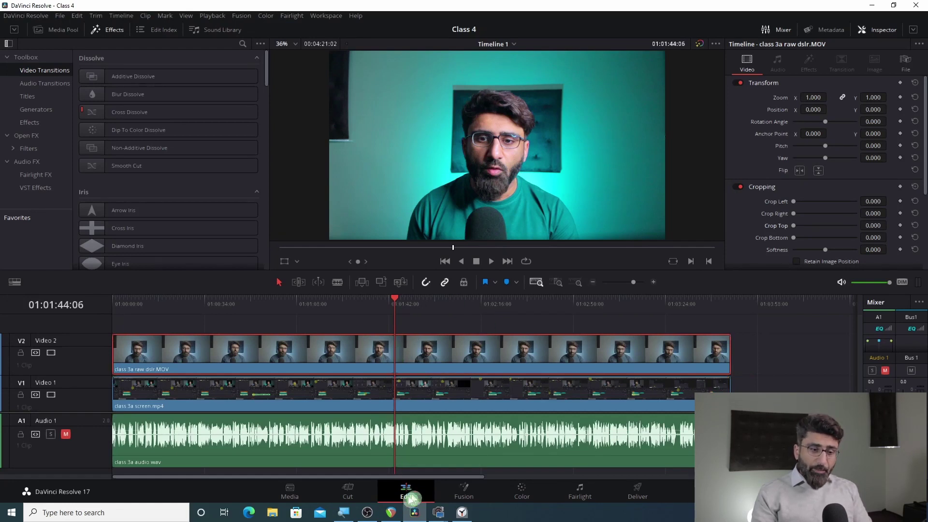
Toggle the Effects library and look through its dissolve video transitions, previewing Additive Dissolve and Non-Additive Dissolve
{"action": "left_click", "coordinate": [68, 63]}
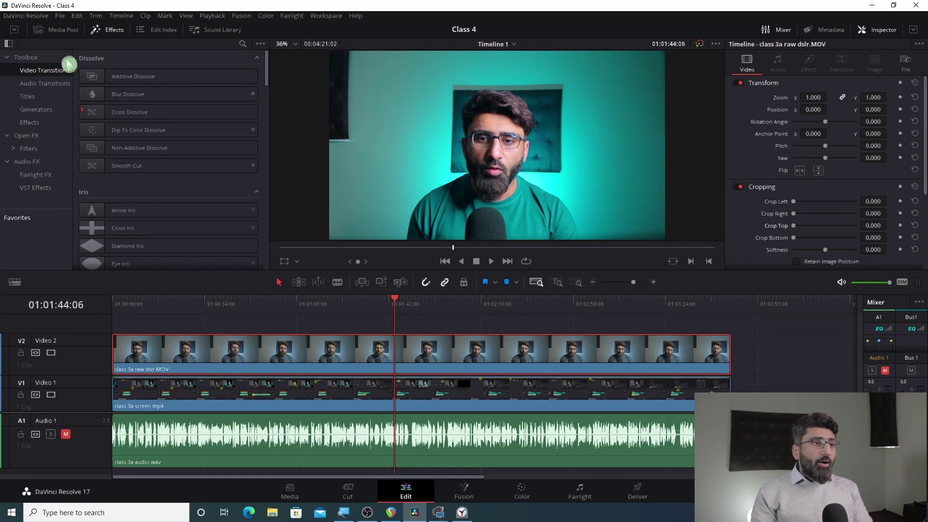
{"action": "left_click", "coordinate": [109, 33]}
{"action": "left_click", "coordinate": [108, 33]}
{"action": "left_click", "coordinate": [108, 33]}
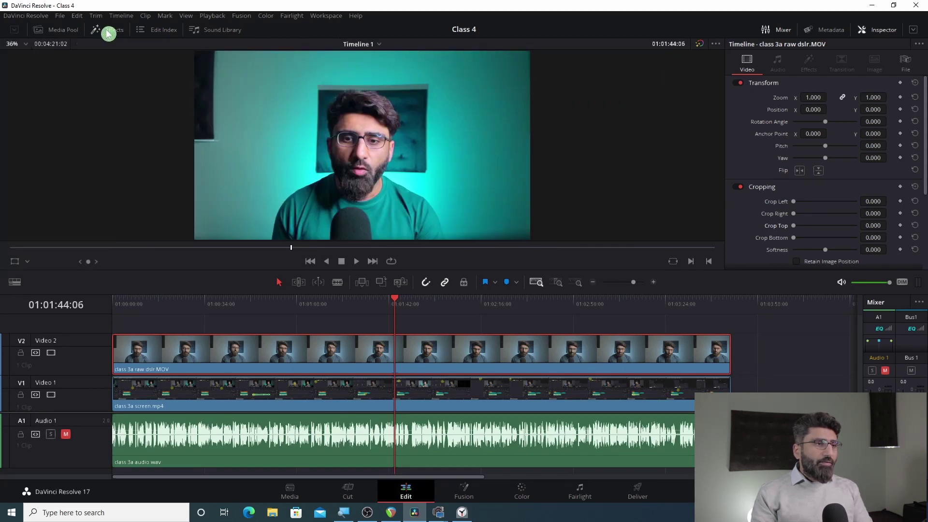
{"action": "left_click", "coordinate": [108, 32]}
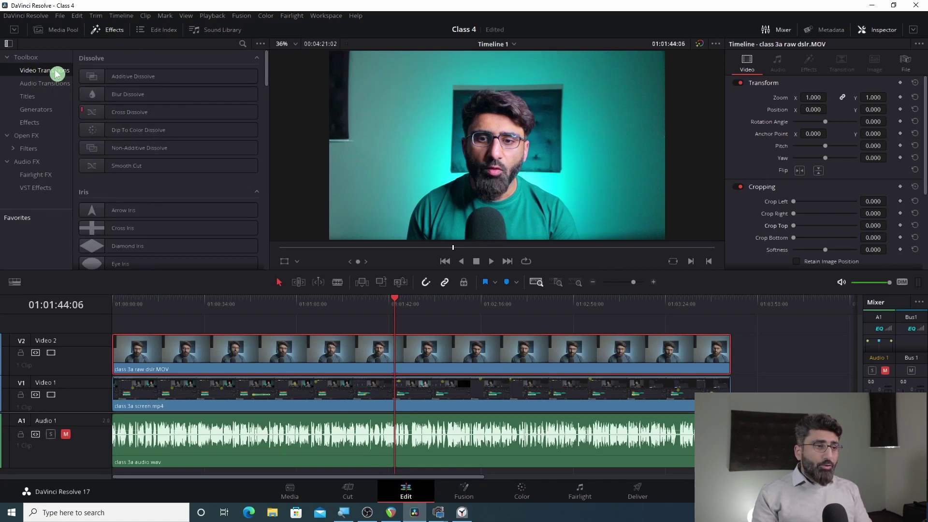
{"action": "left_click", "coordinate": [91, 78]}
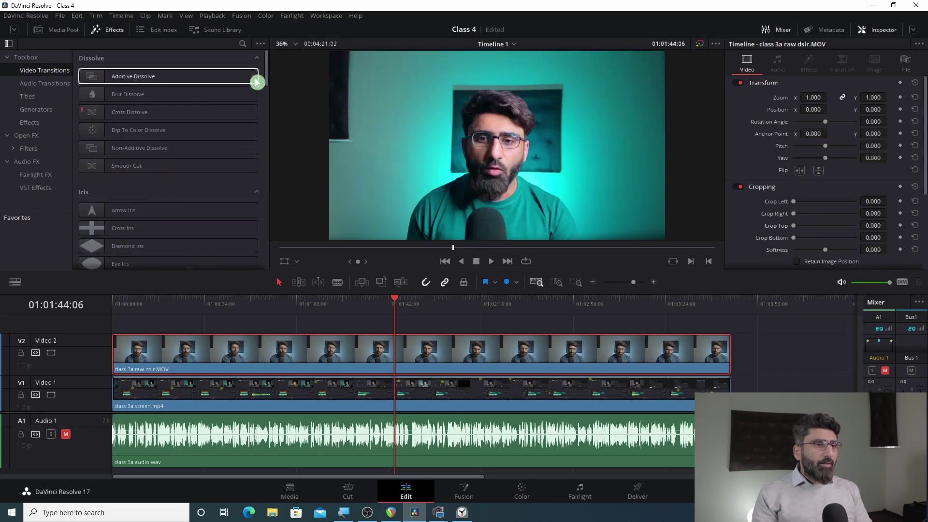
{"action": "left_click_drag", "start_coordinate": [269, 70], "coordinate": [265, 51]}
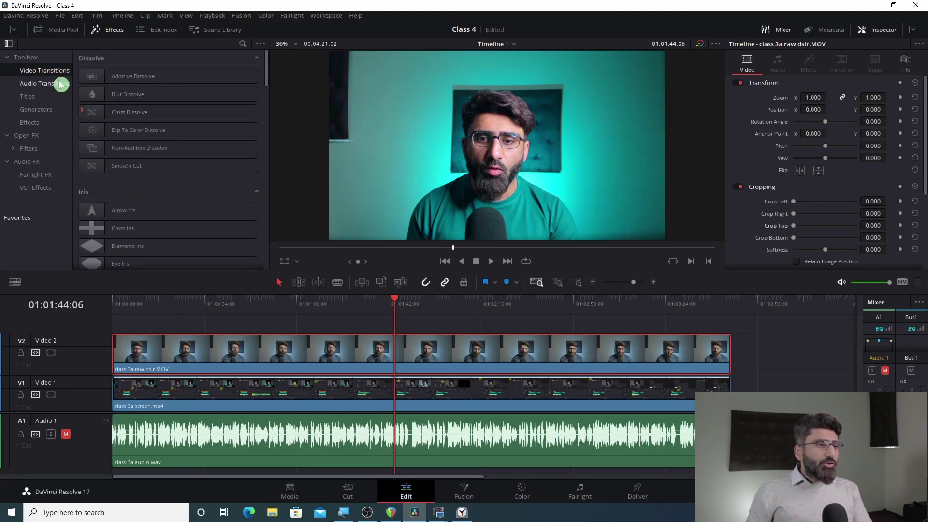
{"action": "left_click", "coordinate": [94, 80]}
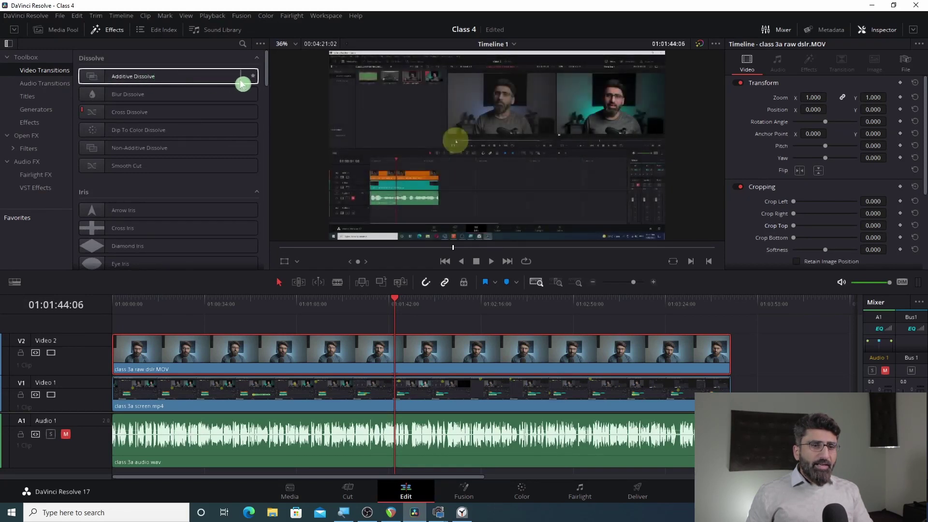
{"action": "left_click", "coordinate": [80, 146]}
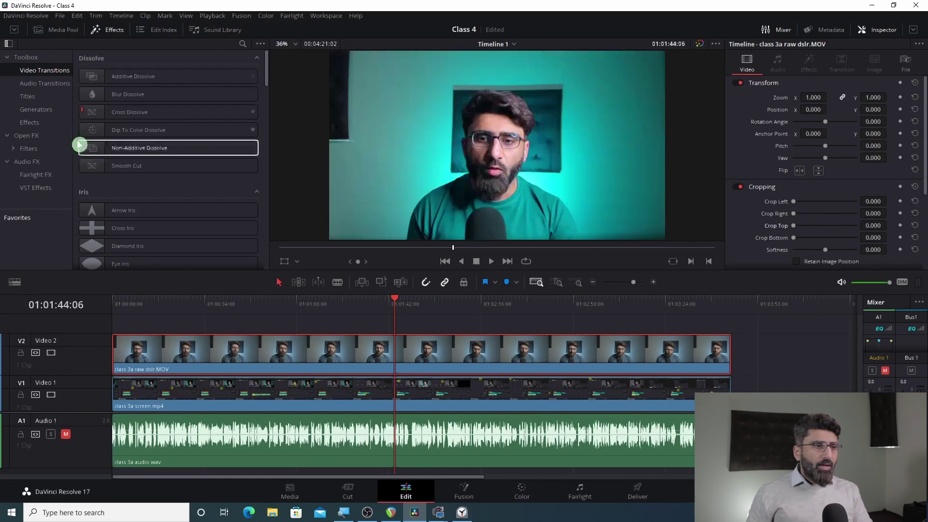
Move the class 3a raw dslr.MOV clip from Video 2 to Video 1, directly after class 3a screen.mp4
{"action": "left_click_drag", "start_coordinate": [80, 145], "coordinate": [397, 379]}
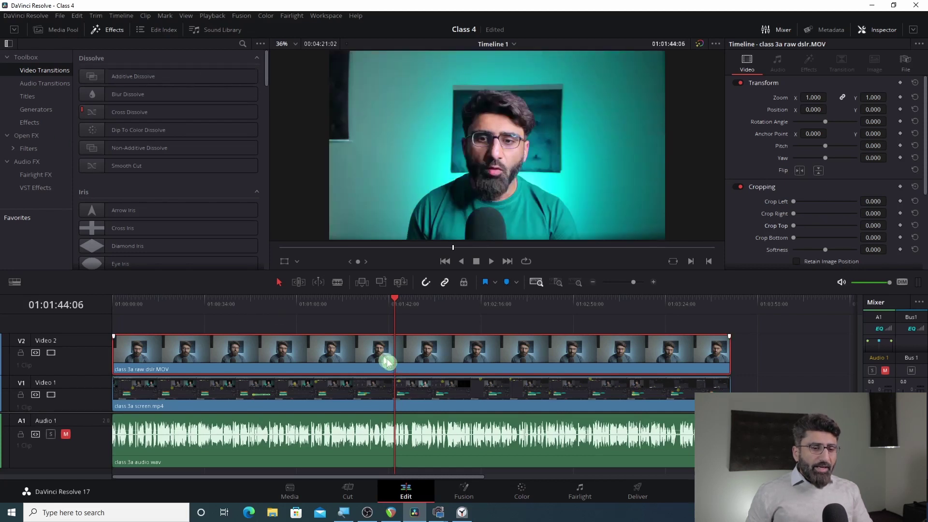
{"action": "left_click_drag", "start_coordinate": [433, 357], "coordinate": [599, 387]}
{"action": "left_click", "coordinate": [448, 305]}
{"action": "left_click", "coordinate": [453, 305]}
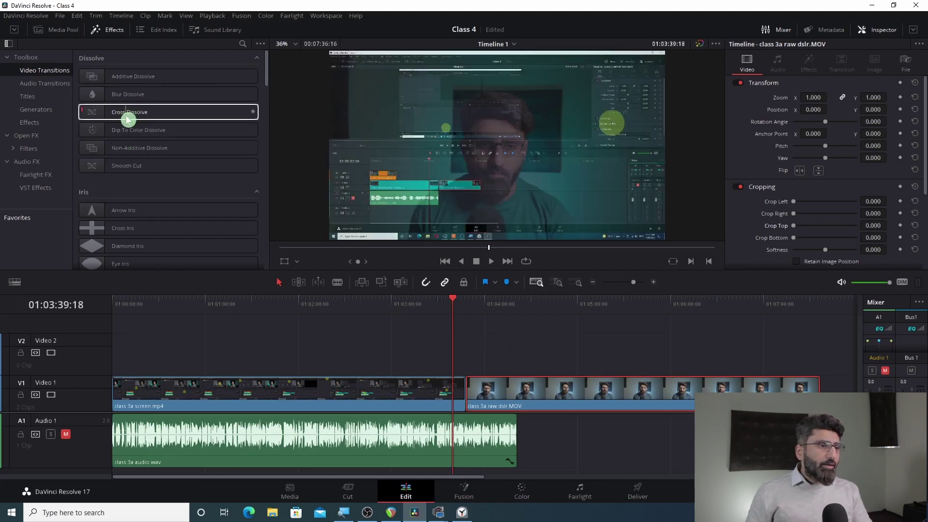
Apply a Cross Dissolve transition at the cut, on the start of class 3a raw dslr.MOV on Video 1
{"action": "left_click_drag", "start_coordinate": [118, 115], "coordinate": [453, 375]}
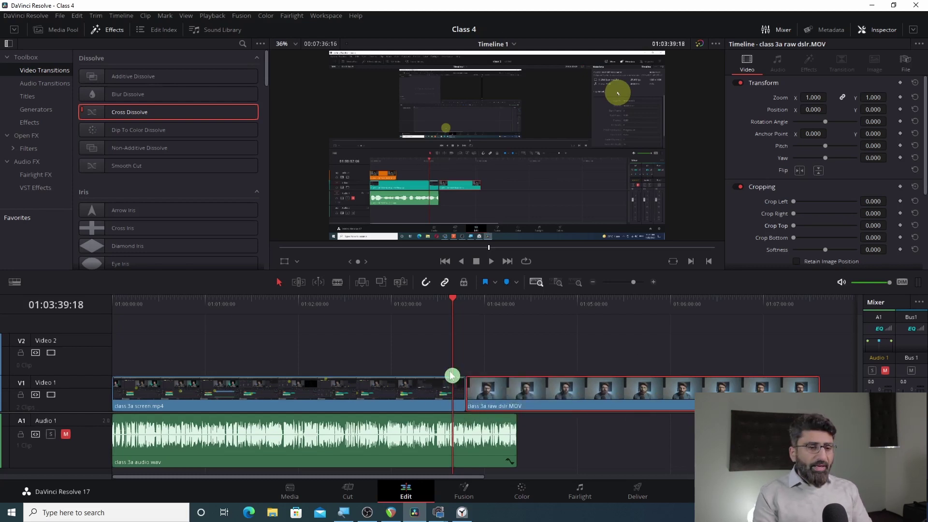
{"action": "scroll", "coordinate": [451, 375], "scroll_direction": "up", "scroll_amount": 2}
{"action": "left_click", "coordinate": [516, 307]}
{"action": "scroll", "coordinate": [516, 307], "scroll_direction": "up", "scroll_amount": 2}
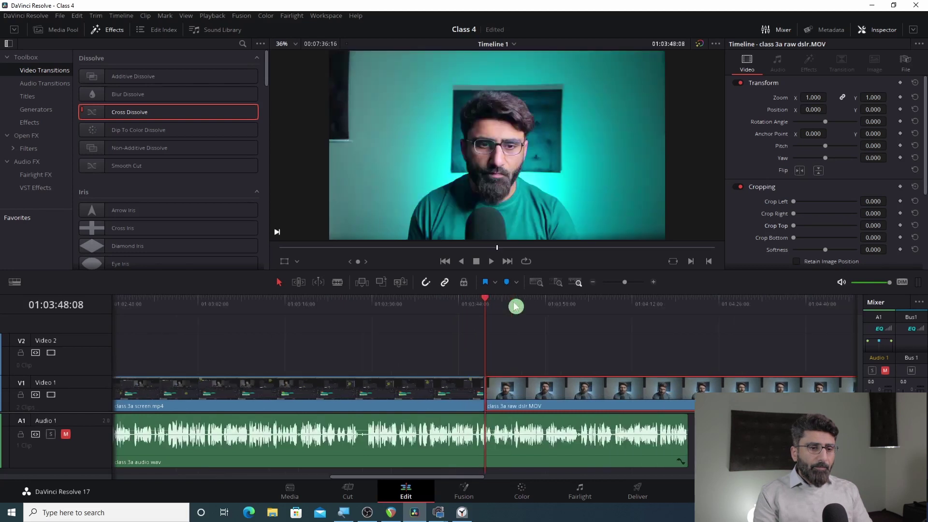
{"action": "scroll", "coordinate": [516, 307], "scroll_direction": "up", "scroll_amount": 3}
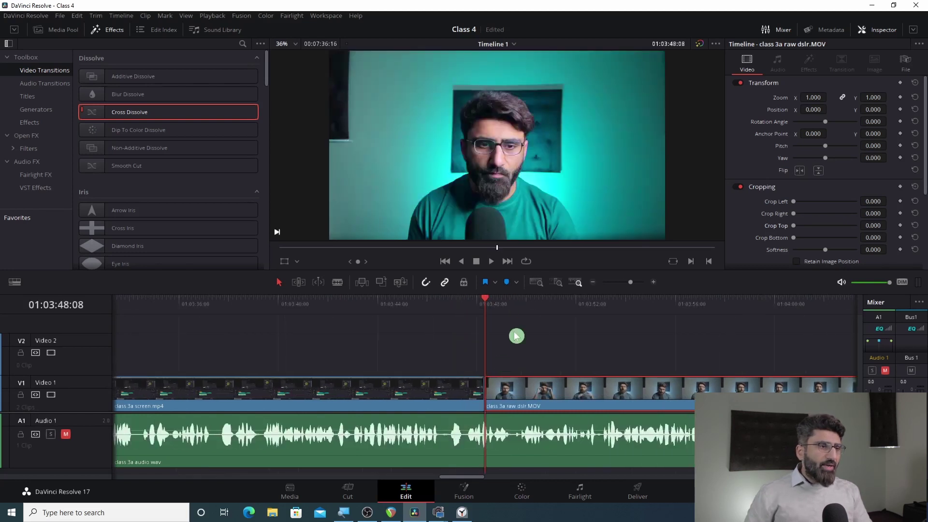
{"action": "left_click_drag", "start_coordinate": [129, 112], "coordinate": [496, 411]}
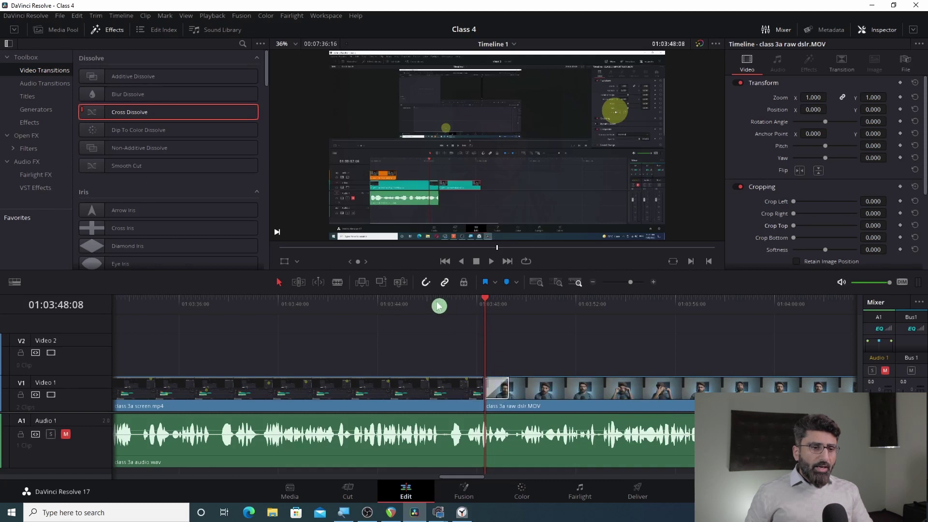
Play the timeline from just before the cut to preview the Cross Dissolve transition
{"action": "left_click", "coordinate": [456, 305]}
{"action": "left_click", "coordinate": [467, 308]}
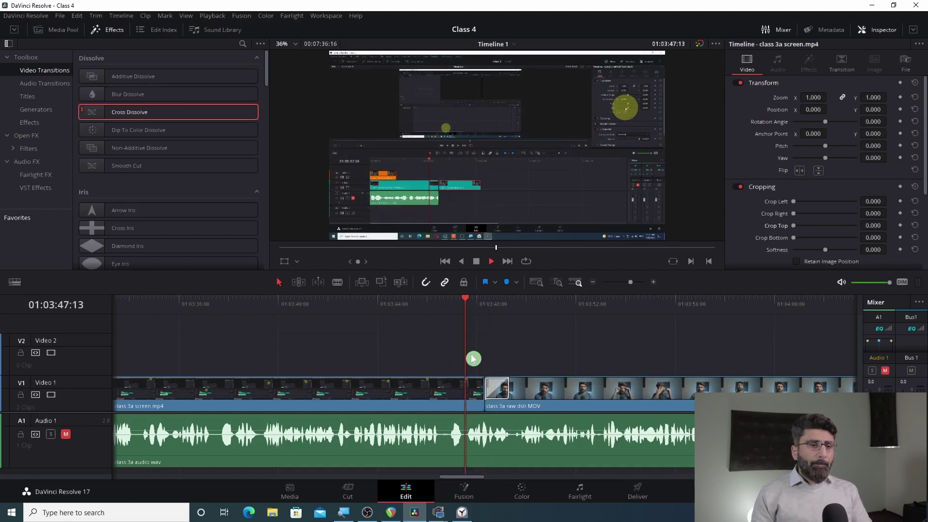
{"action": "key", "text": "space"}
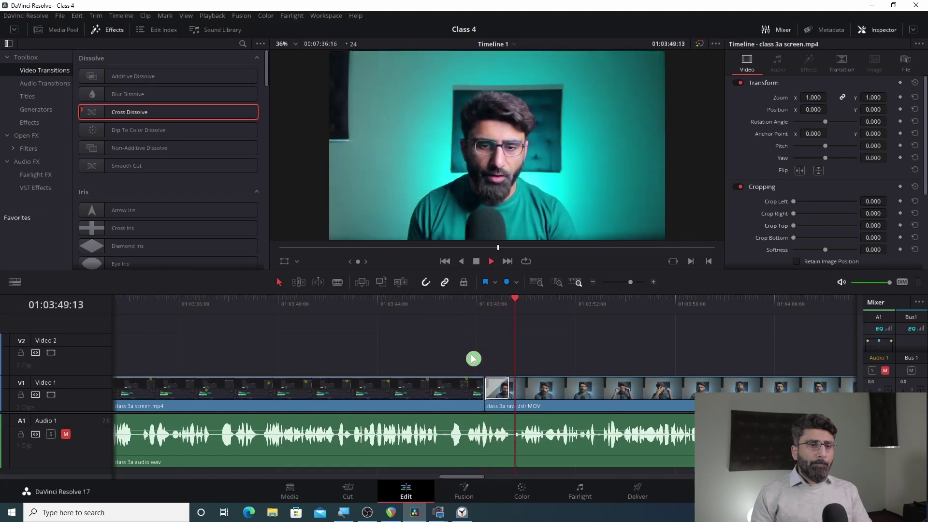
{"action": "key", "text": "space"}
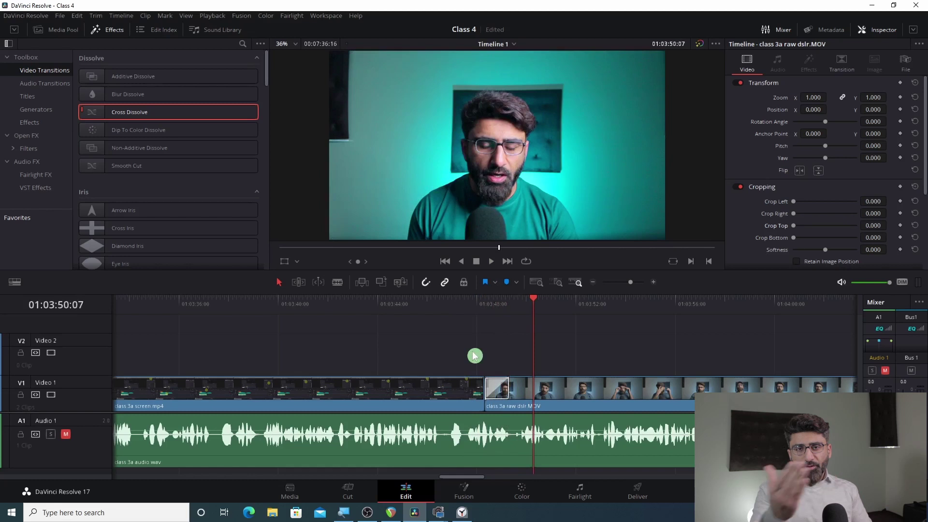
Delete the Cross Dissolve and add the default transition at the same cut
{"action": "left_click", "coordinate": [496, 393]}
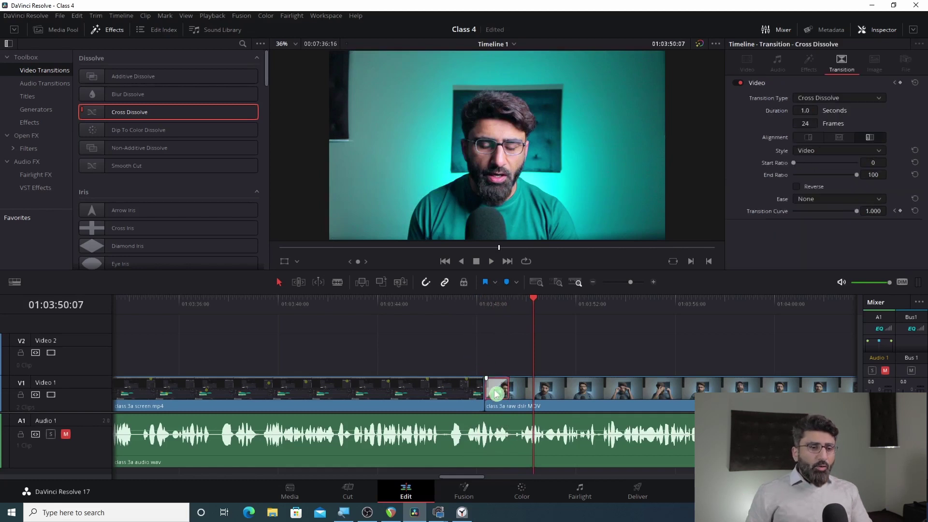
{"action": "key", "text": "Delete"}
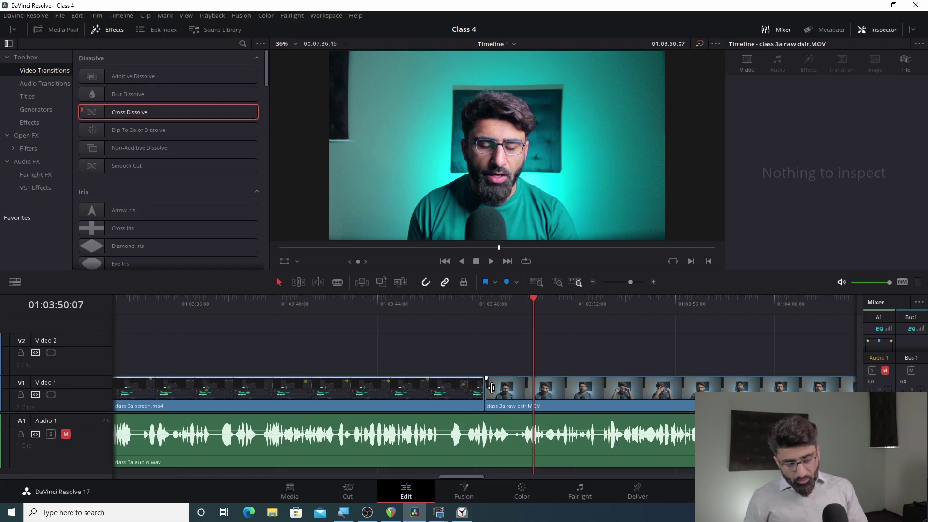
{"action": "key", "text": "ctrl+t"}
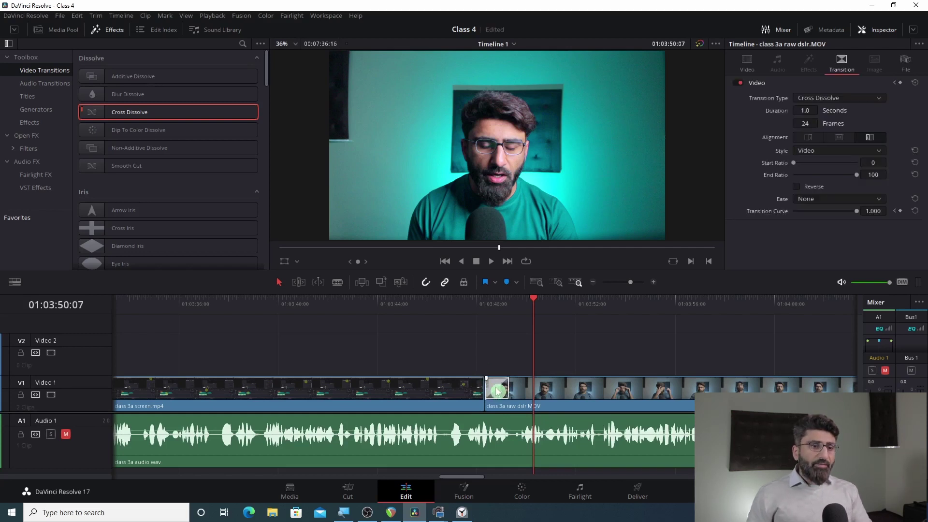
Replace the Cross Dissolve at the start of class 3a raw dslr.MOV with an Arrow Iris transition and play it back
{"action": "left_click", "coordinate": [499, 392]}
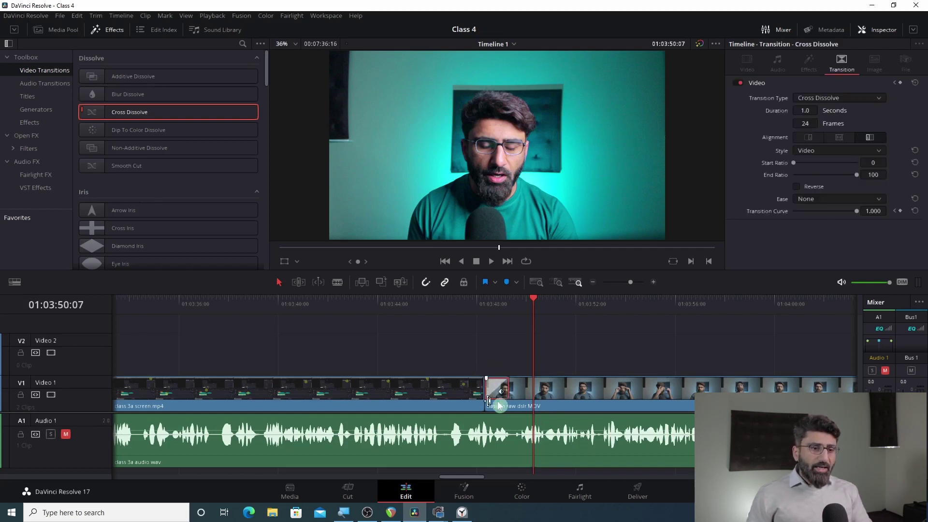
{"action": "key", "text": "Delete"}
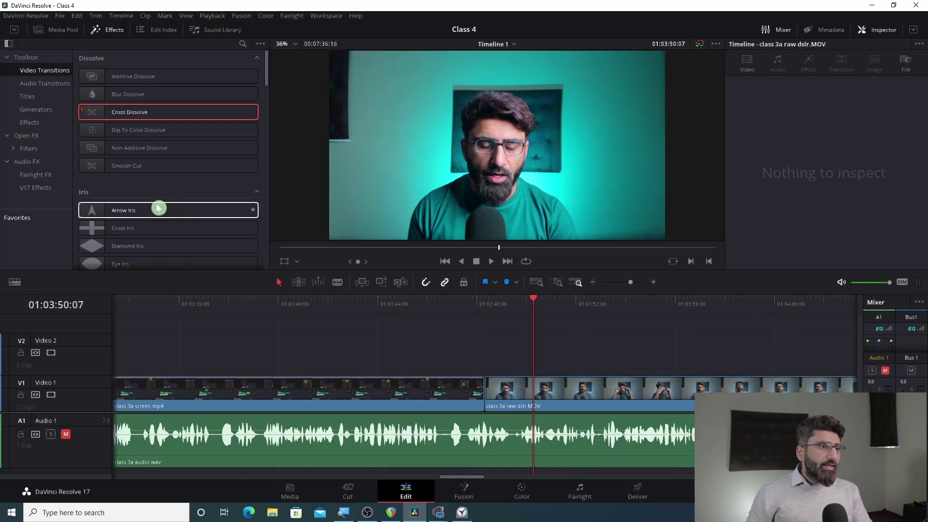
{"action": "left_click", "coordinate": [119, 213]}
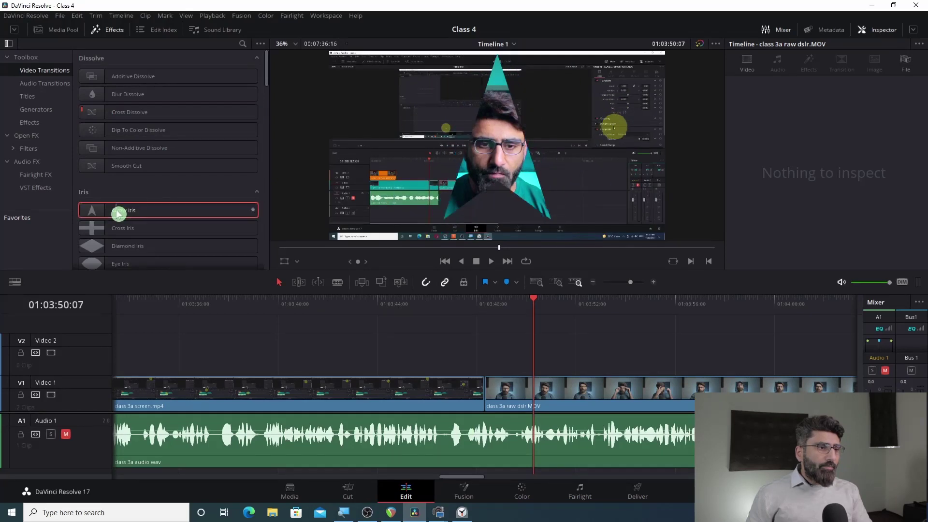
{"action": "left_click_drag", "start_coordinate": [118, 213], "coordinate": [495, 396]}
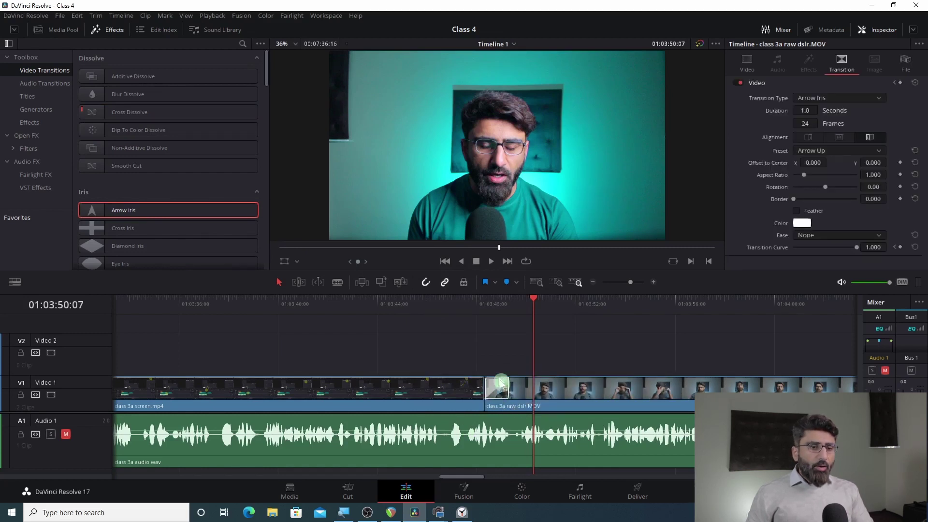
{"action": "left_click", "coordinate": [476, 305]}
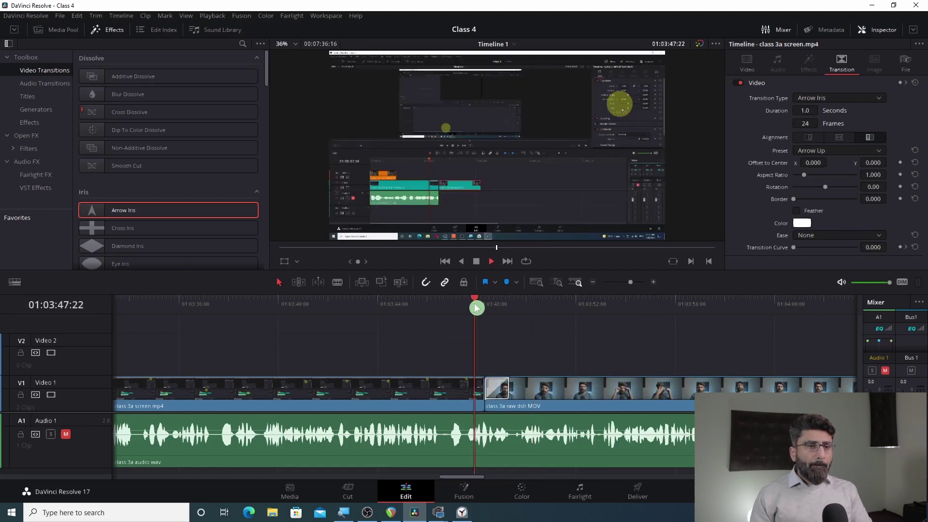
{"action": "key", "text": "space"}
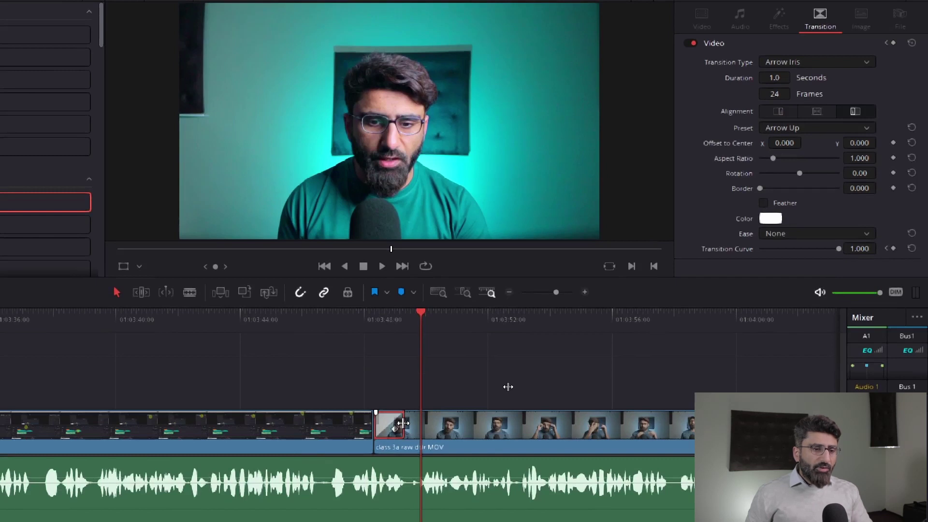
Lengthen the Arrow Iris transition to about 3.1 seconds and play it back from the cut
{"action": "left_click_drag", "start_coordinate": [403, 423], "coordinate": [468, 436]}
{"action": "left_click", "coordinate": [372, 320]}
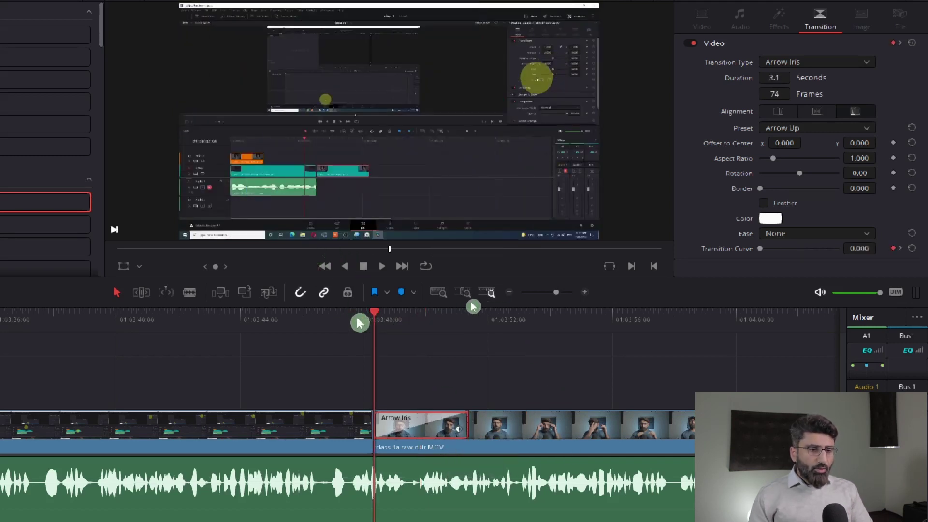
{"action": "left_click", "coordinate": [381, 267]}
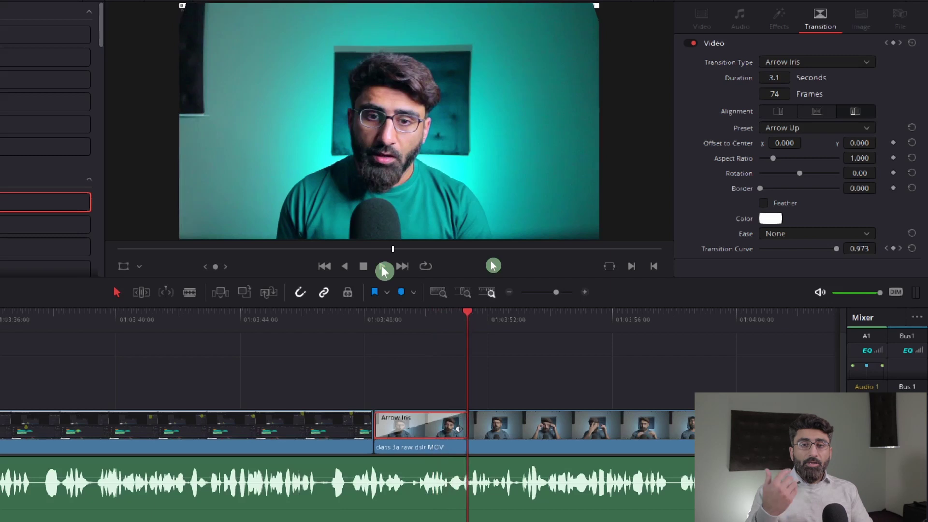
Delete the Arrow Iris transition from the start of class 3a raw dslr.MOV
{"action": "left_click", "coordinate": [435, 432]}
{"action": "key", "text": "Delete"}
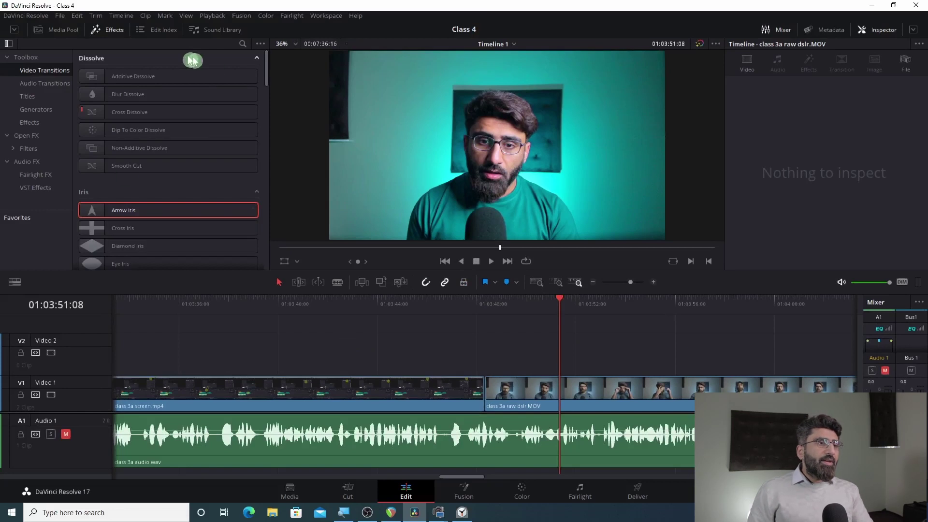
Browse the rest of the video transitions, including the Shape and Wipe groups, and preview Paint On
{"action": "left_click_drag", "start_coordinate": [269, 73], "coordinate": [270, 128]}
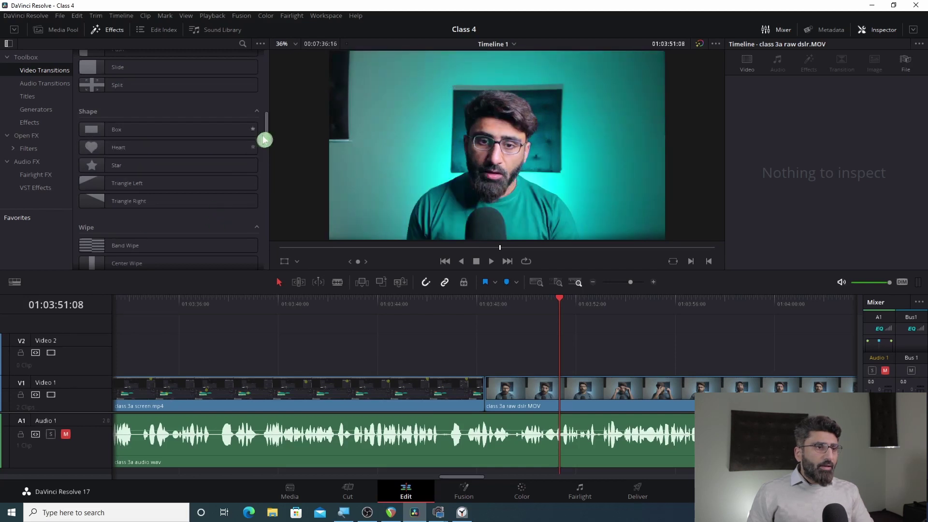
{"action": "left_click_drag", "start_coordinate": [93, 163], "coordinate": [276, 203]}
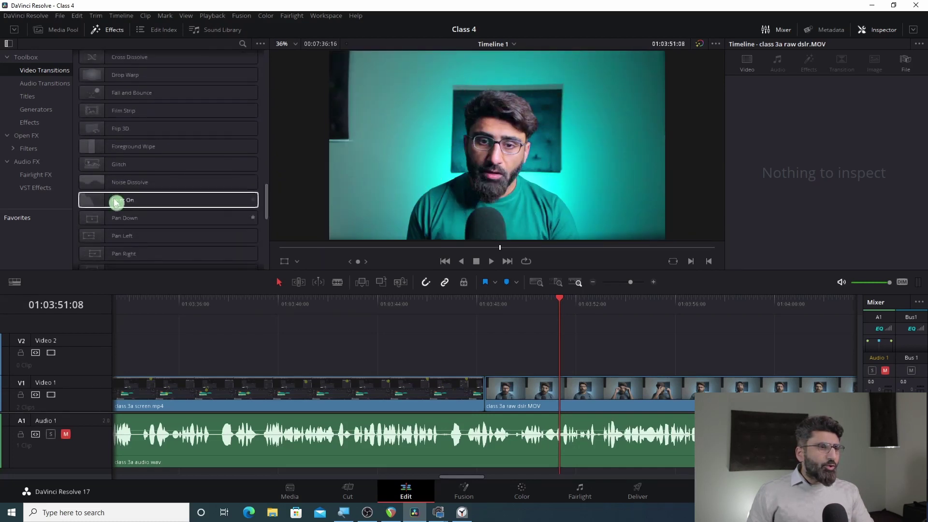
{"action": "left_click", "coordinate": [118, 182]}
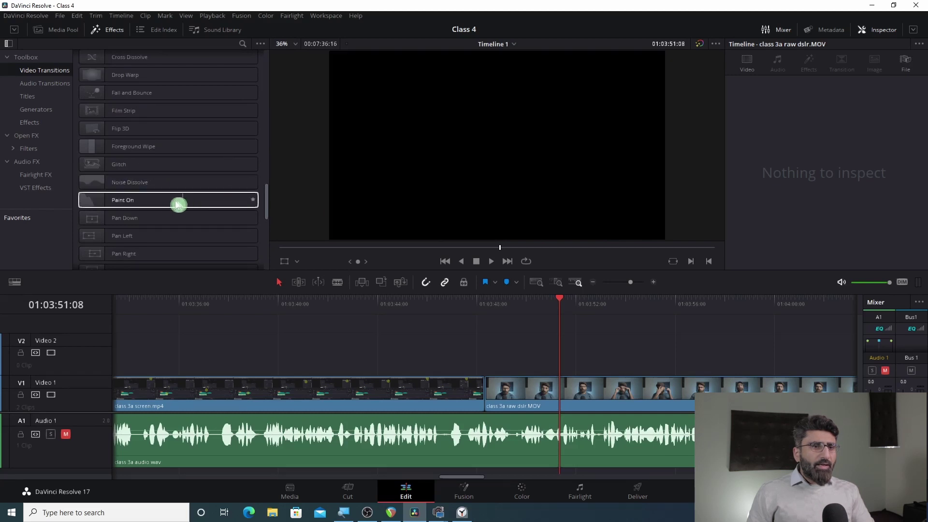
{"action": "left_click_drag", "start_coordinate": [267, 202], "coordinate": [286, 51]}
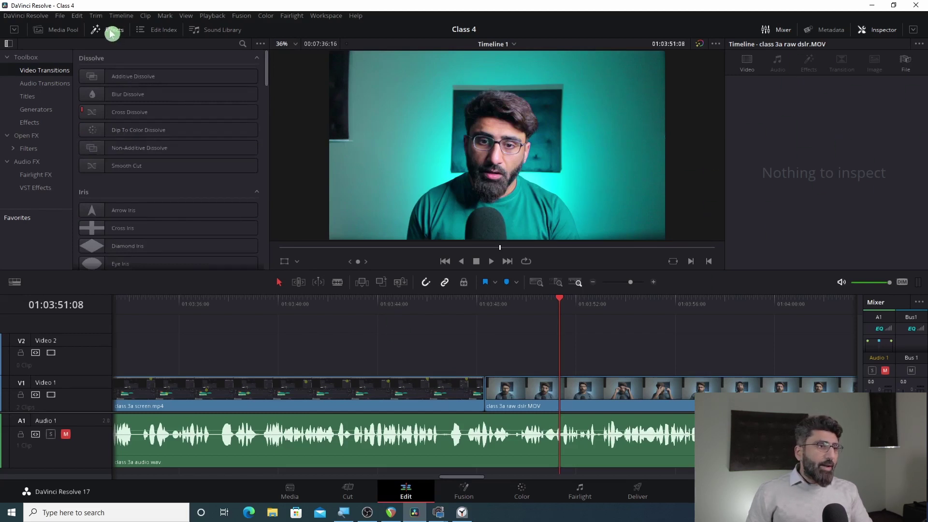
Hide the Effects library and move class 3a raw dslr.MOV back to the start of the timeline on Video 2
{"action": "left_click", "coordinate": [111, 31]}
{"action": "left_click_drag", "start_coordinate": [586, 388], "coordinate": [433, 338]}
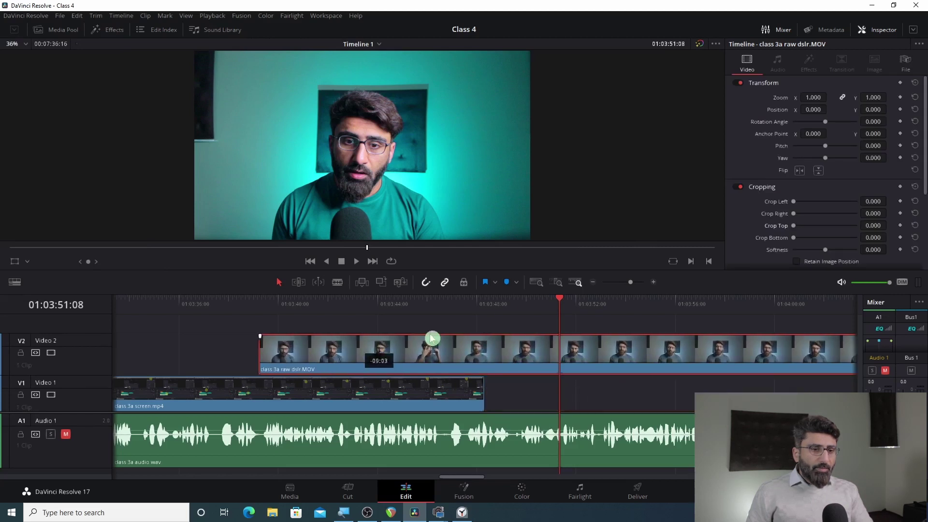
{"action": "left_click", "coordinate": [542, 286]}
{"action": "left_click_drag", "start_coordinate": [574, 361], "coordinate": [117, 360]}
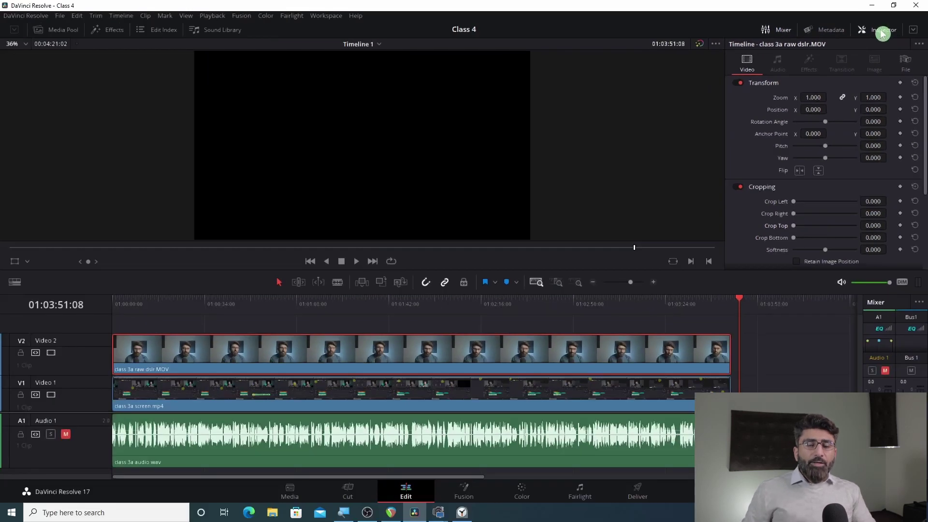
Show the Inspector for class 3a raw dslr.MOV on Video 2 and park the playhead at 01:03:15:17
{"action": "left_click", "coordinate": [883, 33]}
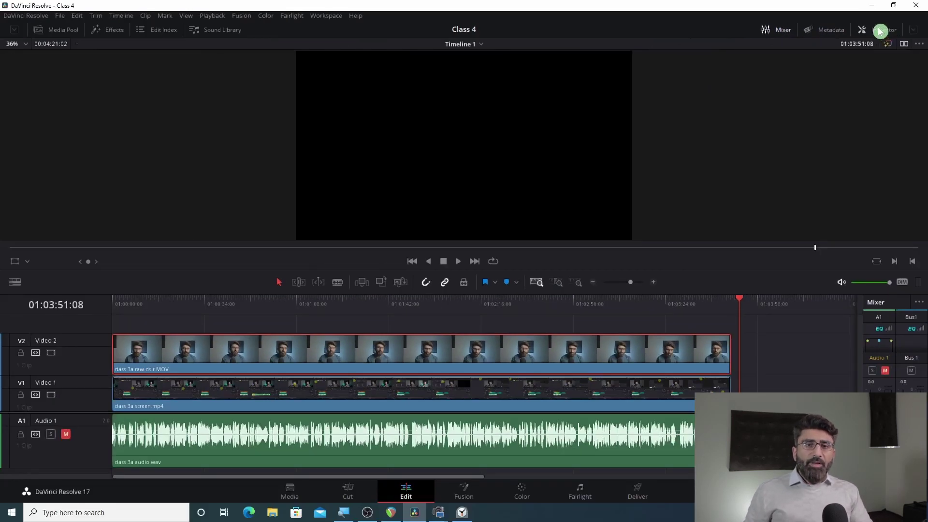
{"action": "left_click", "coordinate": [880, 32]}
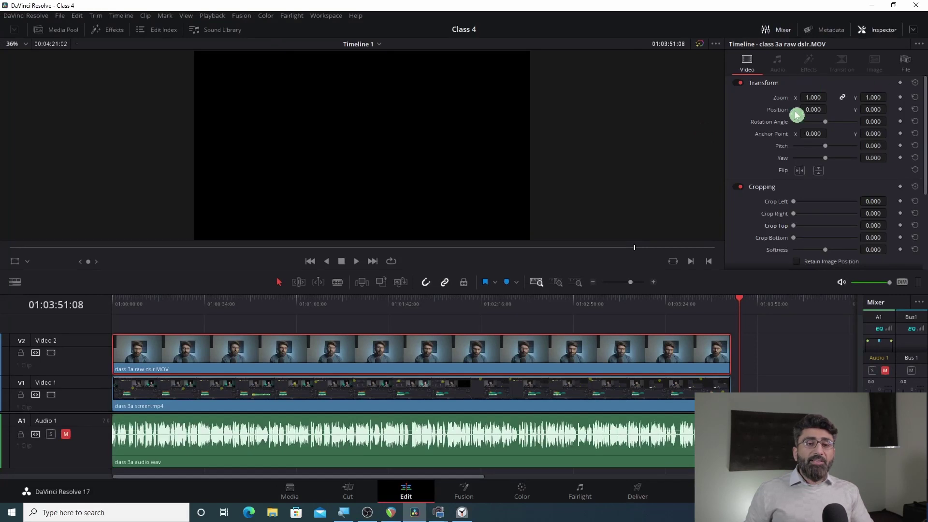
{"action": "left_click", "coordinate": [776, 356]}
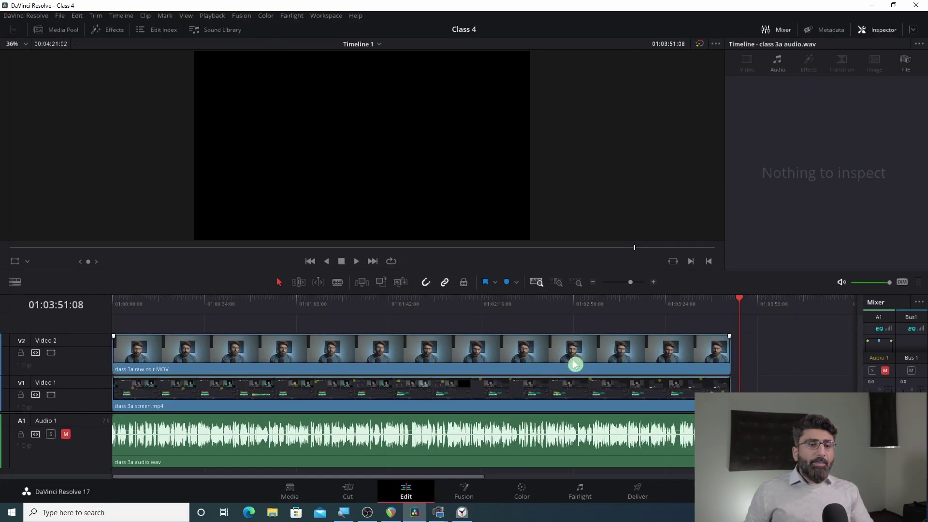
{"action": "left_click", "coordinate": [461, 352]}
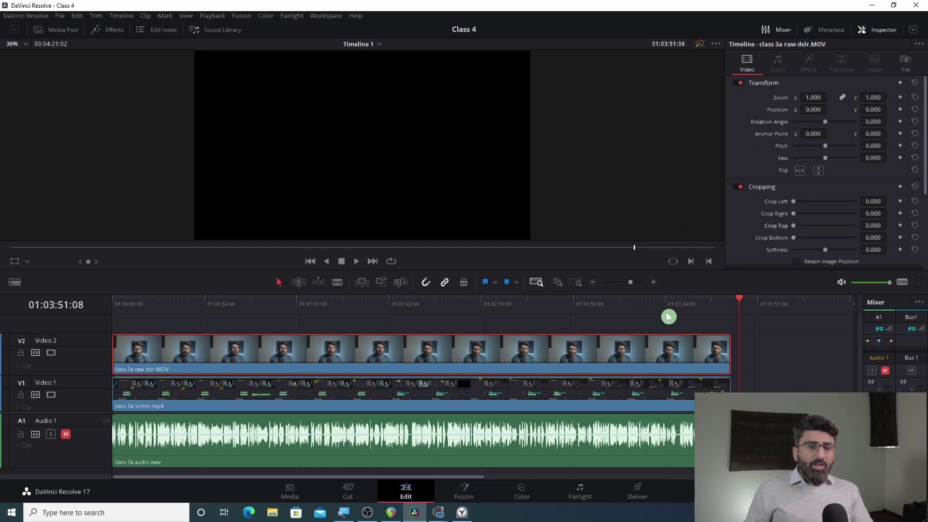
{"action": "left_click", "coordinate": [643, 308]}
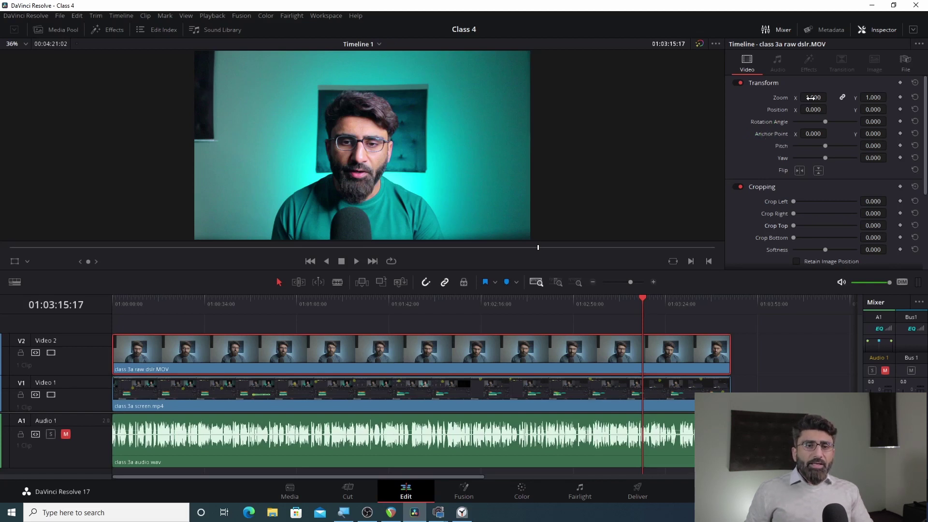
Try a zoom of 0.740 and a position of X 21, Y 133 on the clip, and reset both
{"action": "mouse_move", "coordinate": [813, 97]}
{"action": "left_mouse_down"}
{"action": "mouse_move", "coordinate": [841, 97]}
{"action": "mouse_move", "coordinate": [776, 98]}
{"action": "mouse_move", "coordinate": [840, 97]}
{"action": "mouse_move", "coordinate": [815, 129]}
{"action": "mouse_move", "coordinate": [815, 110]}
{"action": "mouse_move", "coordinate": [882, 109]}
{"action": "mouse_move", "coordinate": [865, 121]}
{"action": "left_mouse_up"}
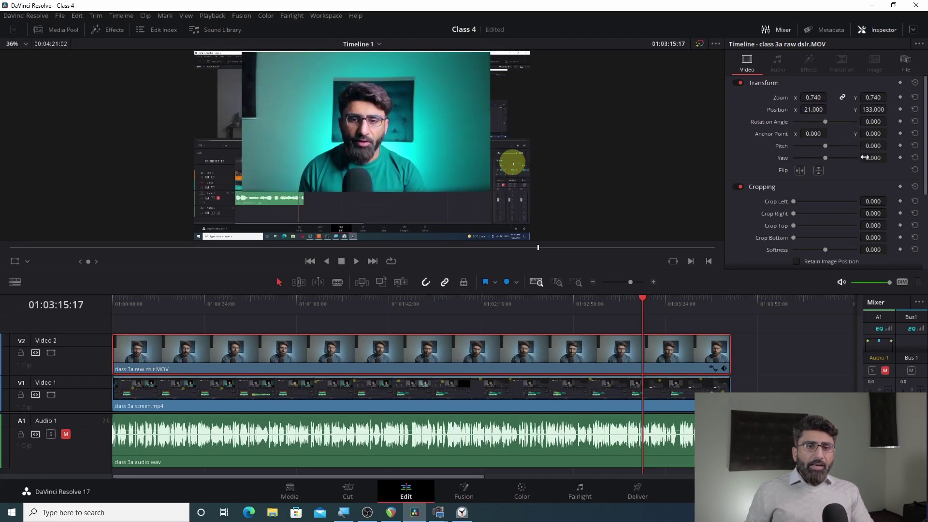
{"action": "left_click", "coordinate": [916, 98]}
{"action": "left_click", "coordinate": [915, 111]}
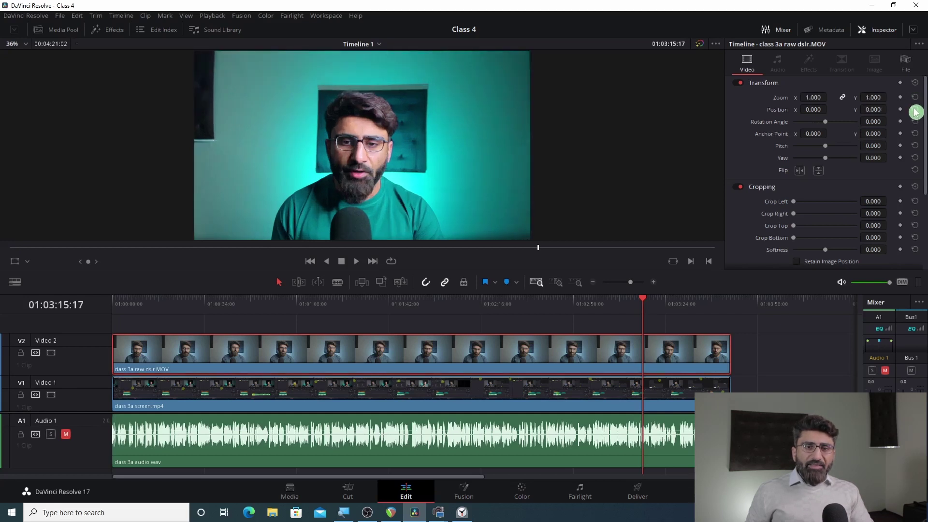
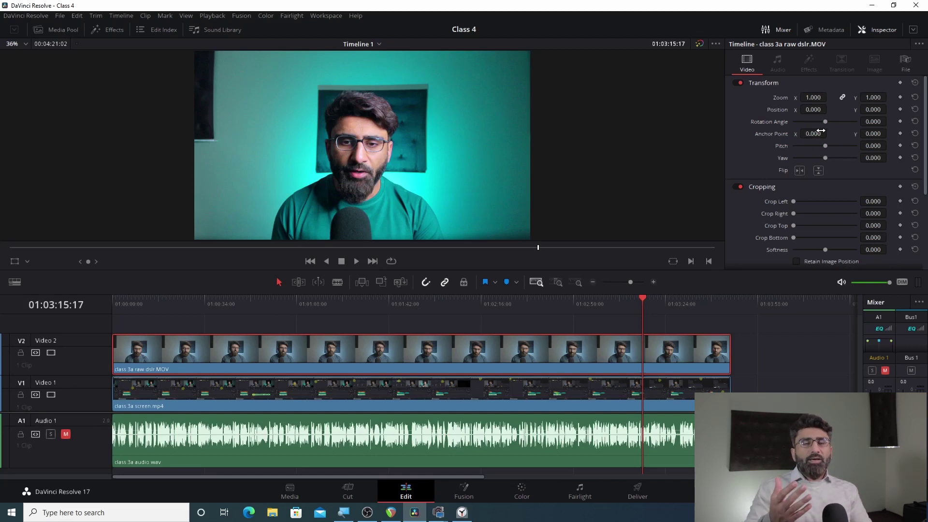
Try an anchor point X of -935 with the clip zoomed to 0.730, and reset the whole transform
{"action": "left_click", "coordinate": [822, 124]}
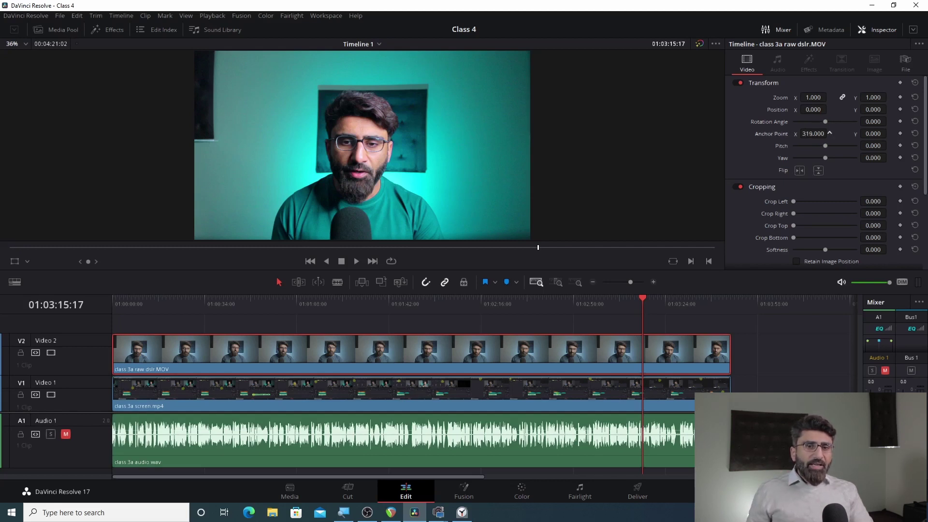
{"action": "left_click_drag", "start_coordinate": [829, 132], "coordinate": [811, 136]}
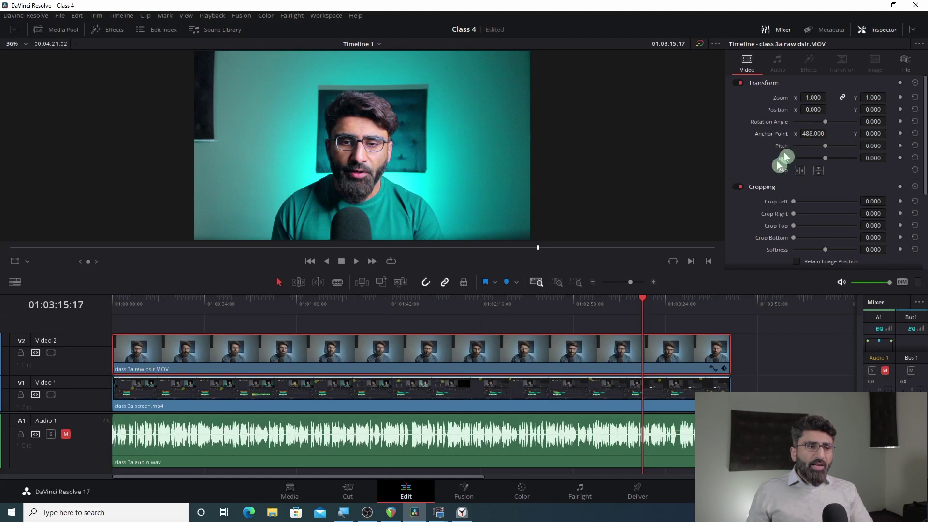
{"action": "left_click", "coordinate": [818, 96]}
{"action": "mouse_move", "coordinate": [818, 95]}
{"action": "left_mouse_down"}
{"action": "mouse_move", "coordinate": [844, 96]}
{"action": "mouse_move", "coordinate": [822, 96]}
{"action": "mouse_move", "coordinate": [808, 134]}
{"action": "mouse_move", "coordinate": [771, 133]}
{"action": "mouse_move", "coordinate": [817, 97]}
{"action": "mouse_move", "coordinate": [846, 98]}
{"action": "mouse_move", "coordinate": [793, 97]}
{"action": "mouse_move", "coordinate": [805, 97]}
{"action": "left_mouse_up"}
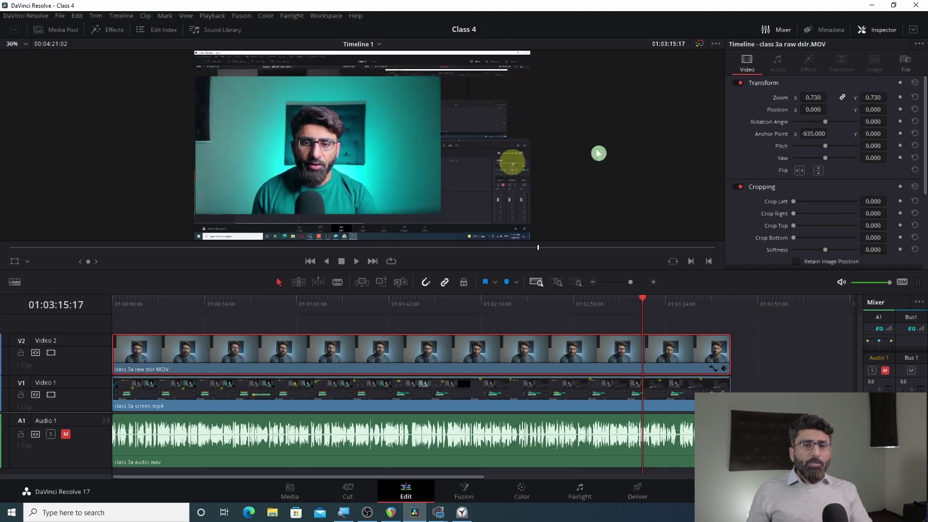
{"action": "left_click", "coordinate": [915, 138]}
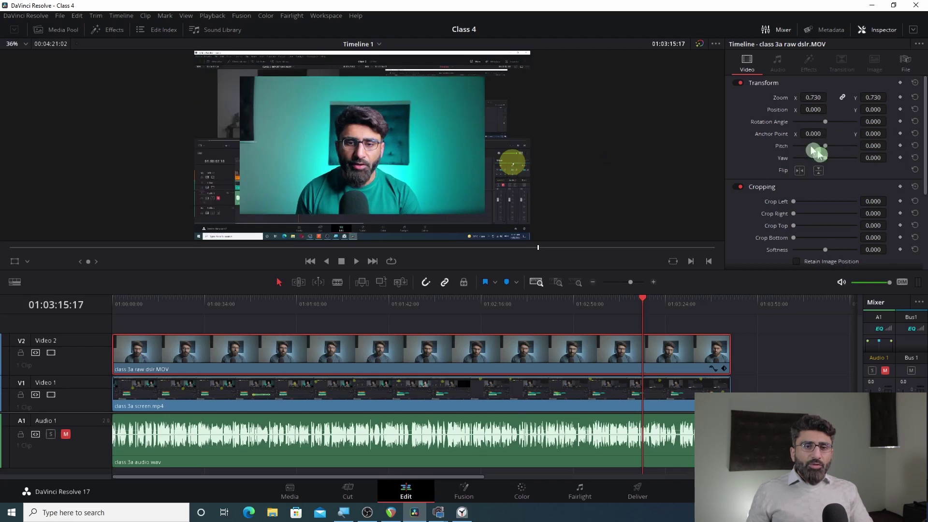
{"action": "left_click", "coordinate": [916, 84]}
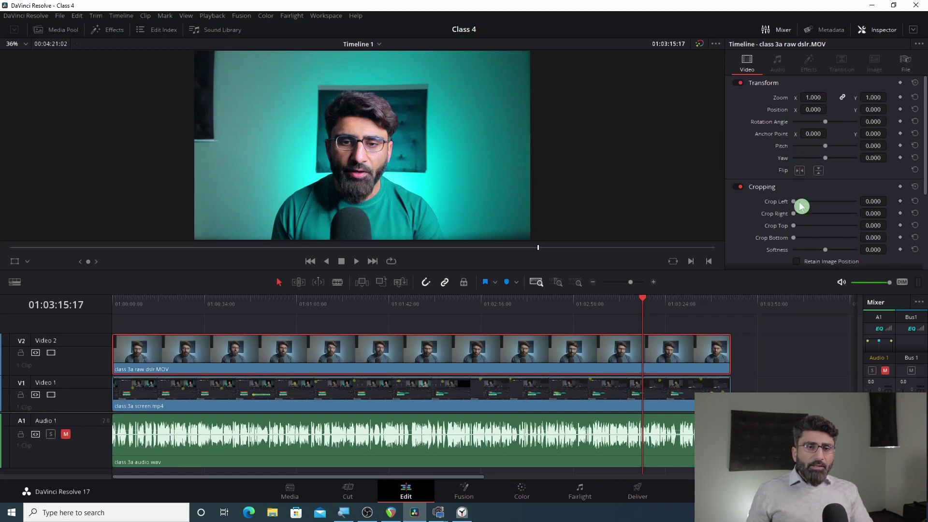
Try tilting the clip with a pitch of 0.195 and a yaw of -0.309, and reset both
{"action": "mouse_move", "coordinate": [826, 147]}
{"action": "left_mouse_down"}
{"action": "mouse_move", "coordinate": [827, 161]}
{"action": "mouse_move", "coordinate": [837, 160]}
{"action": "mouse_move", "coordinate": [820, 162]}
{"action": "left_mouse_up"}
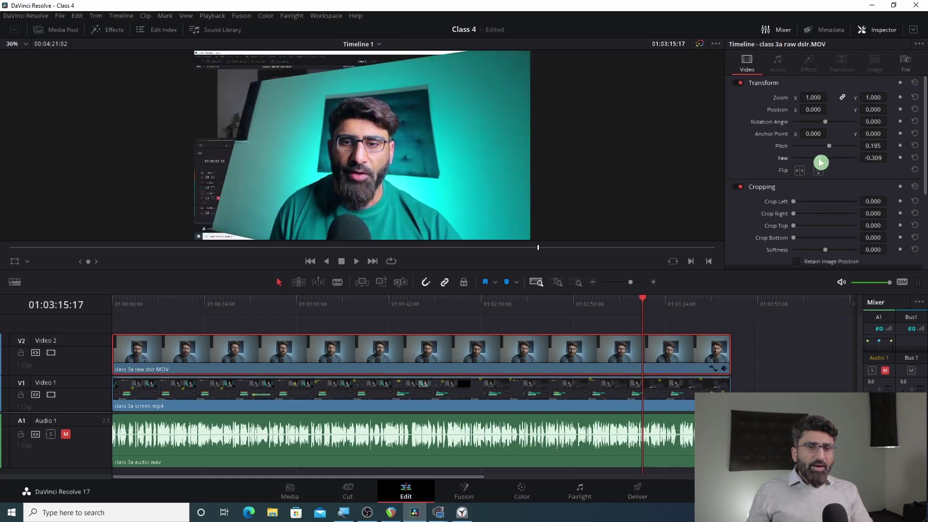
{"action": "left_click", "coordinate": [916, 158]}
{"action": "left_click", "coordinate": [915, 145]}
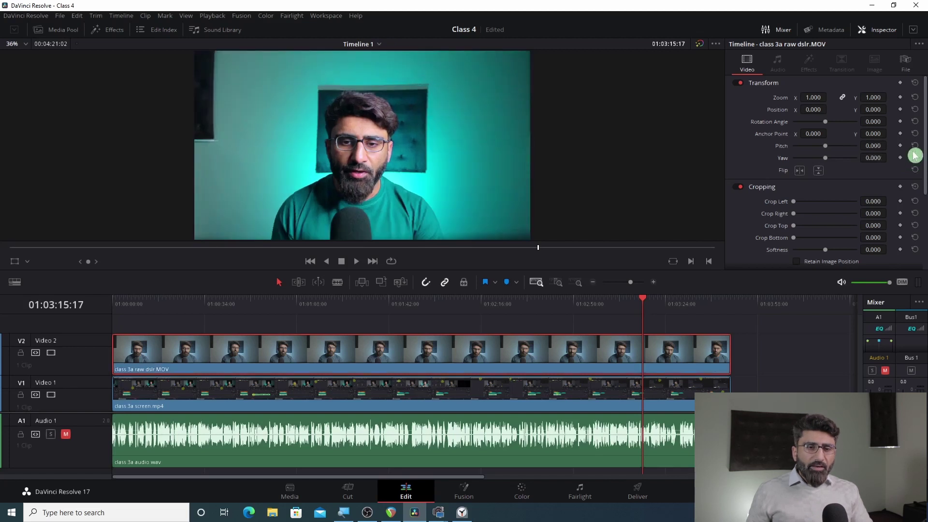
Try flipping the clip horizontally and vertically, restoring the original orientation each time
{"action": "left_click", "coordinate": [800, 170]}
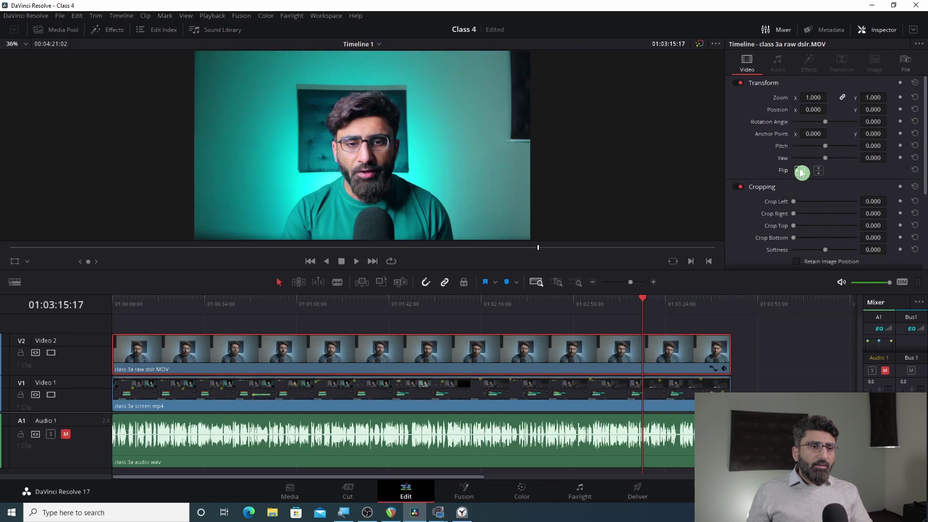
{"action": "left_click", "coordinate": [800, 171]}
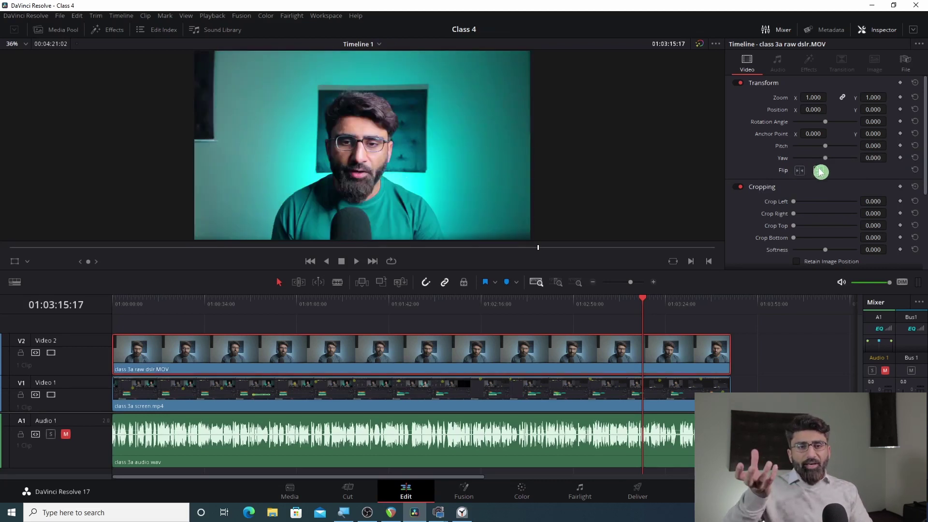
{"action": "left_click", "coordinate": [818, 173]}
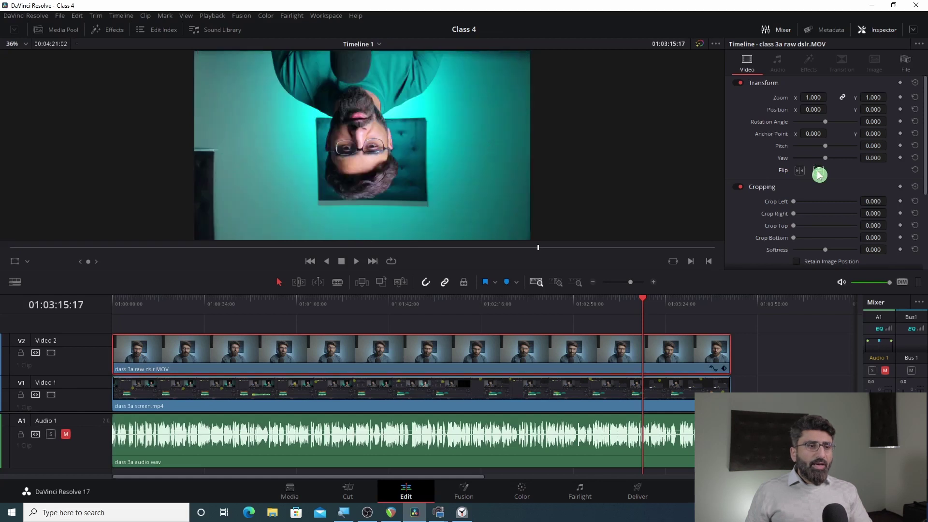
{"action": "left_click", "coordinate": [818, 173]}
{"action": "left_click", "coordinate": [818, 173]}
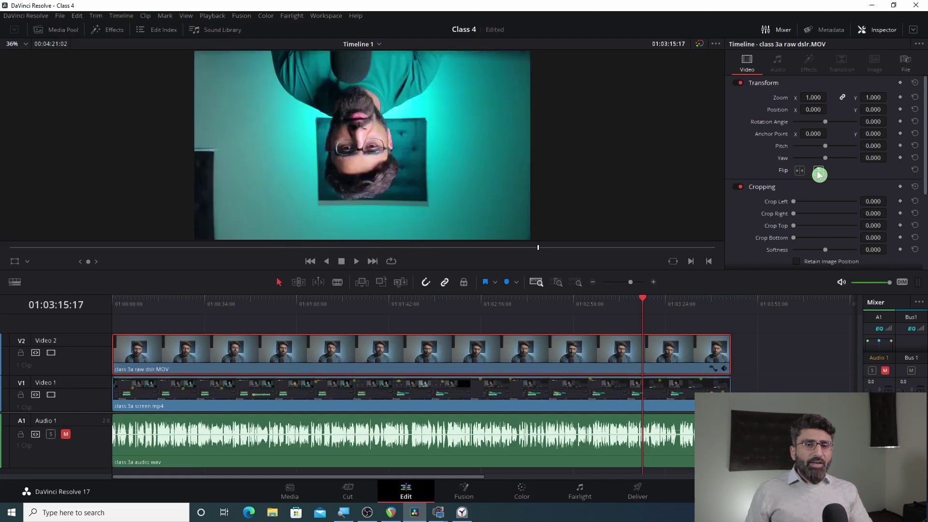
{"action": "left_click", "coordinate": [818, 173]}
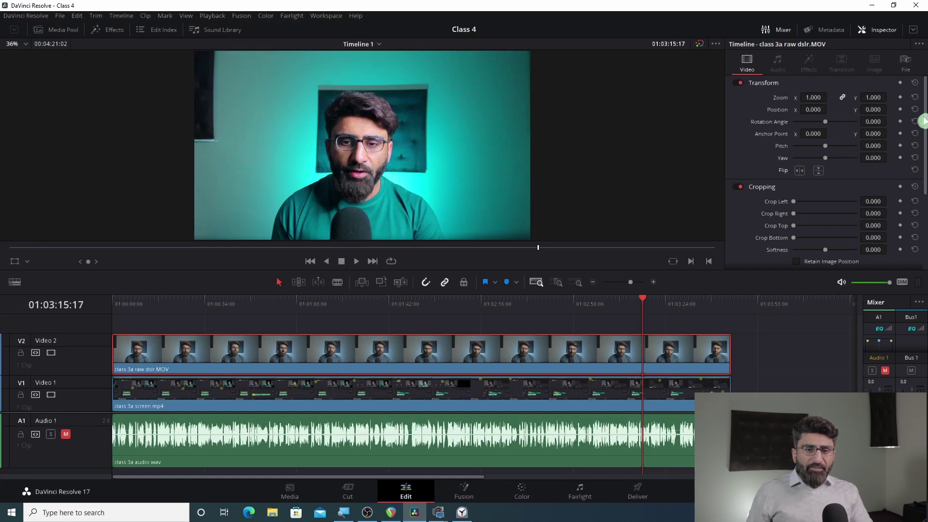
Try out the clip's edge crops and return them all to 0
{"action": "left_click_drag", "start_coordinate": [924, 116], "coordinate": [922, 155]}
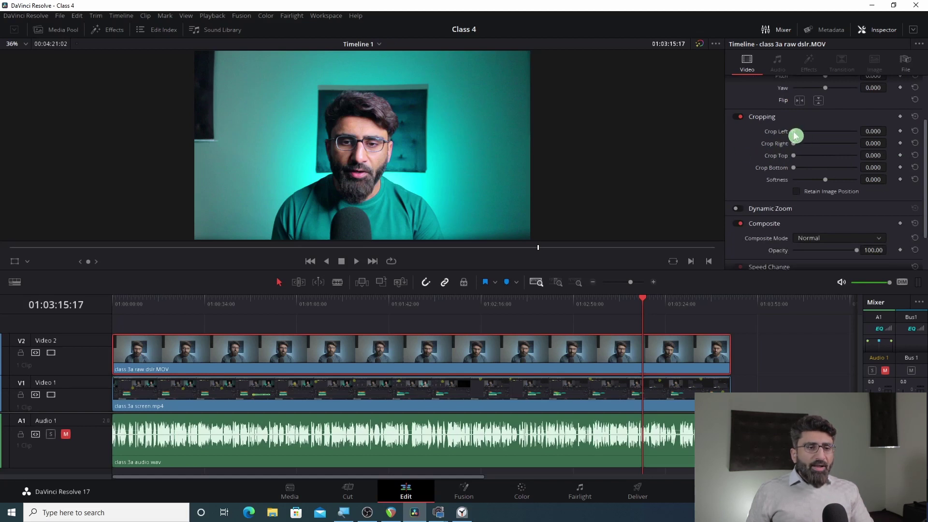
{"action": "left_click_drag", "start_coordinate": [795, 135], "coordinate": [768, 169]}
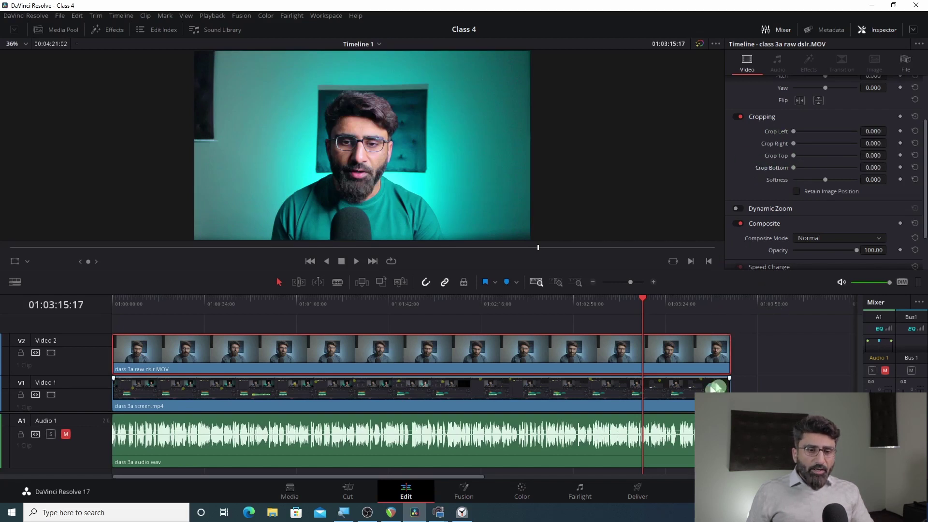
Move class 3a raw dslr.MOV later on Video 2, past the end of class 3a screen.mp4, and park the playhead at 01:03:53:16
{"action": "left_click_drag", "start_coordinate": [695, 358], "coordinate": [730, 358]}
{"action": "left_click", "coordinate": [745, 306]}
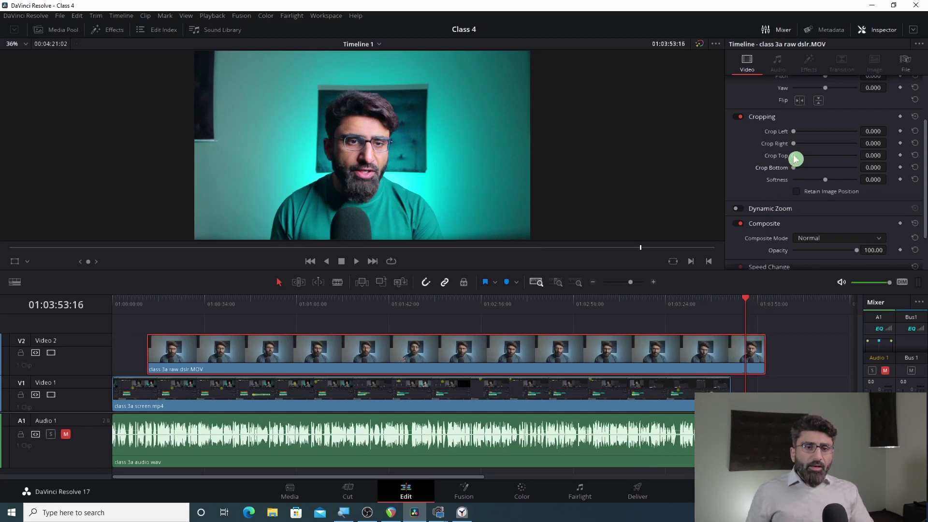
Try cropping the clip's top and bottom by 98.900 each with a softness of -26.720, and reset all three
{"action": "left_click_drag", "start_coordinate": [794, 157], "coordinate": [800, 168]}
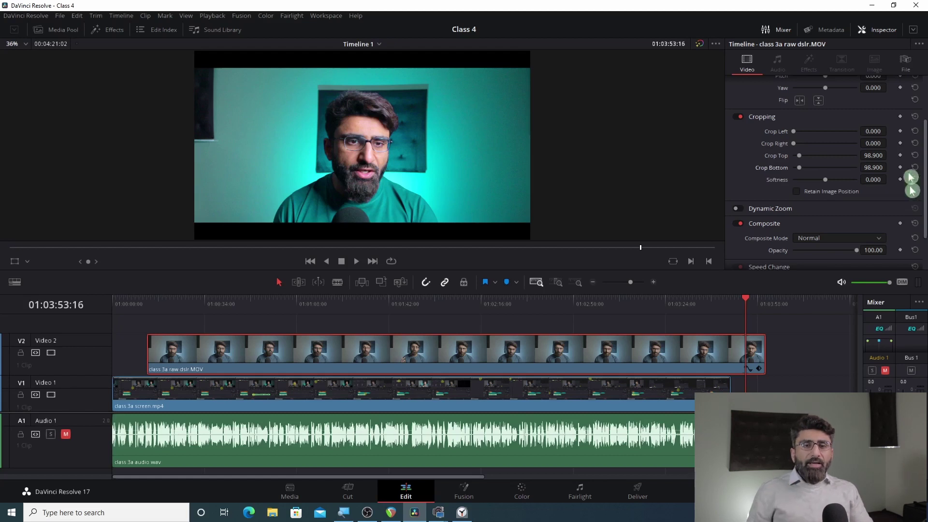
{"action": "left_click_drag", "start_coordinate": [924, 149], "coordinate": [924, 102]}
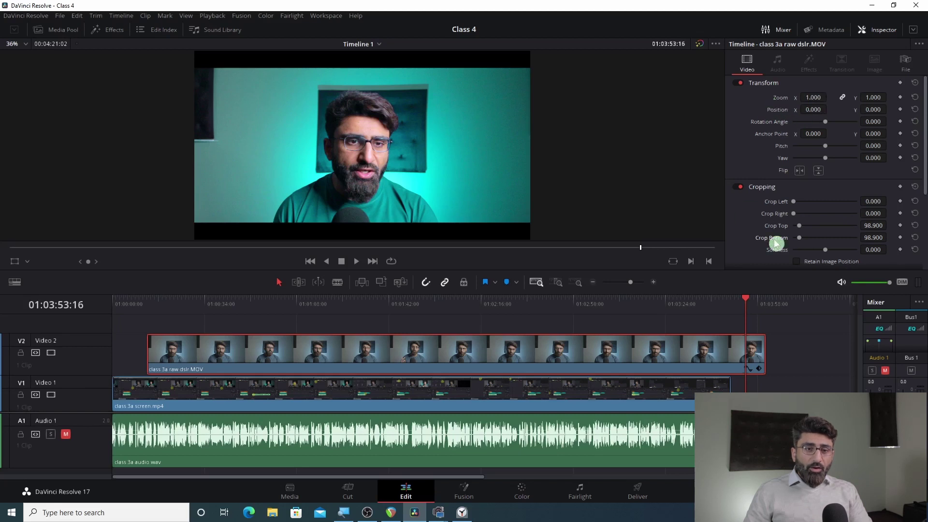
{"action": "scroll", "coordinate": [924, 125], "scroll_direction": "down", "scroll_amount": 3}
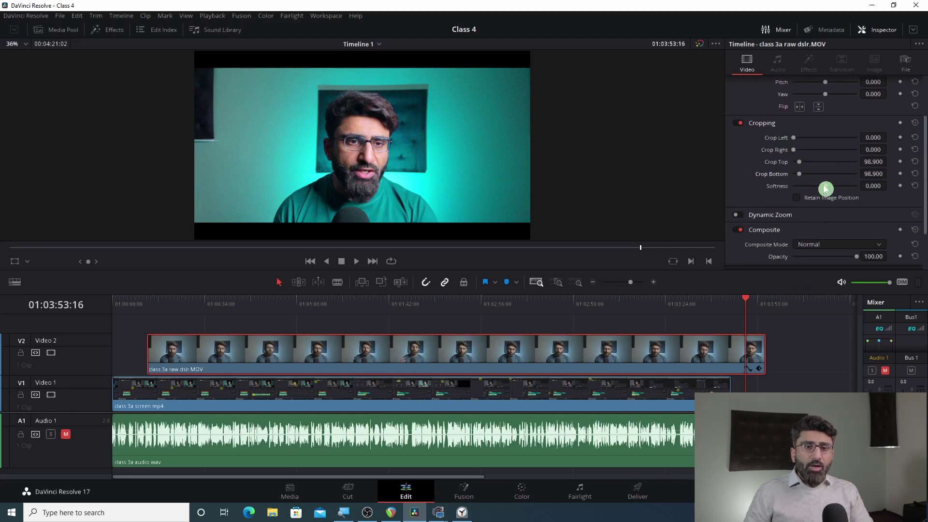
{"action": "mouse_move", "coordinate": [827, 188]}
{"action": "left_mouse_down"}
{"action": "mouse_move", "coordinate": [836, 190]}
{"action": "mouse_move", "coordinate": [808, 189]}
{"action": "mouse_move", "coordinate": [817, 191]}
{"action": "left_mouse_up"}
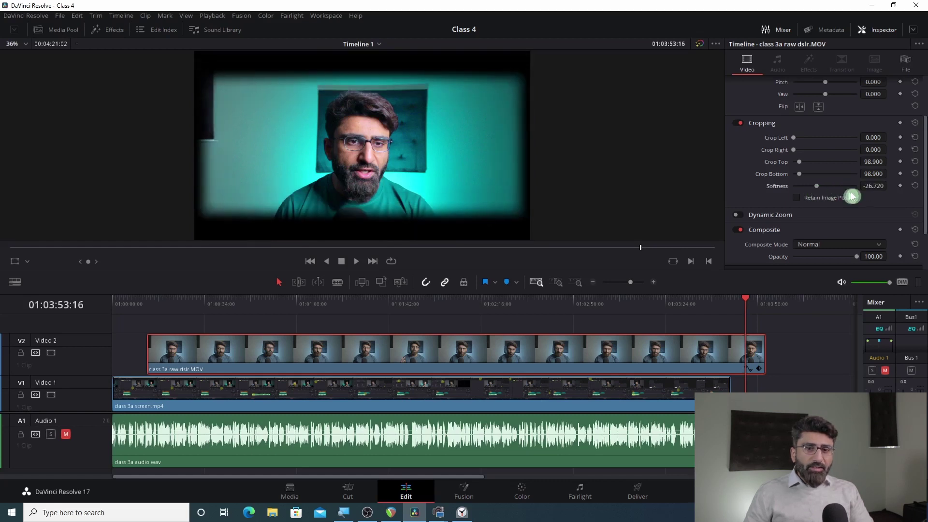
{"action": "left_click", "coordinate": [915, 187]}
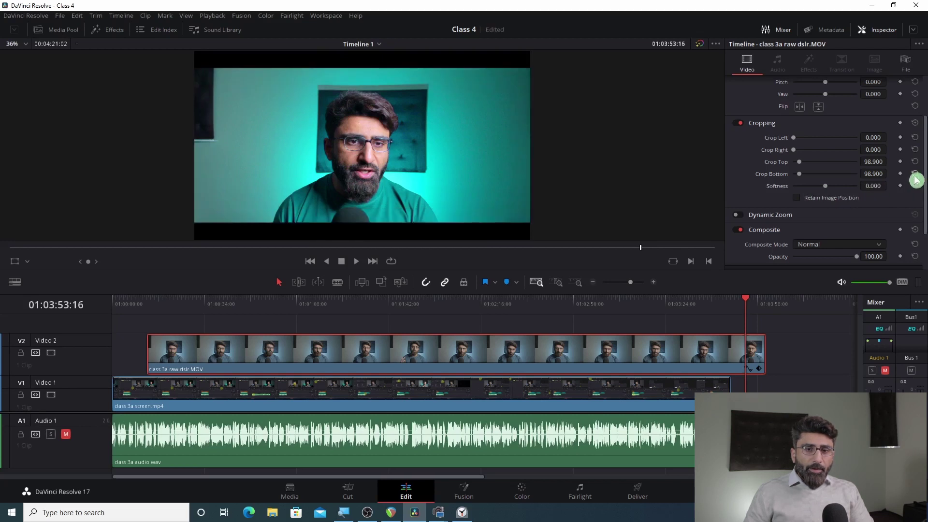
{"action": "left_click", "coordinate": [916, 174]}
{"action": "left_click", "coordinate": [915, 161]}
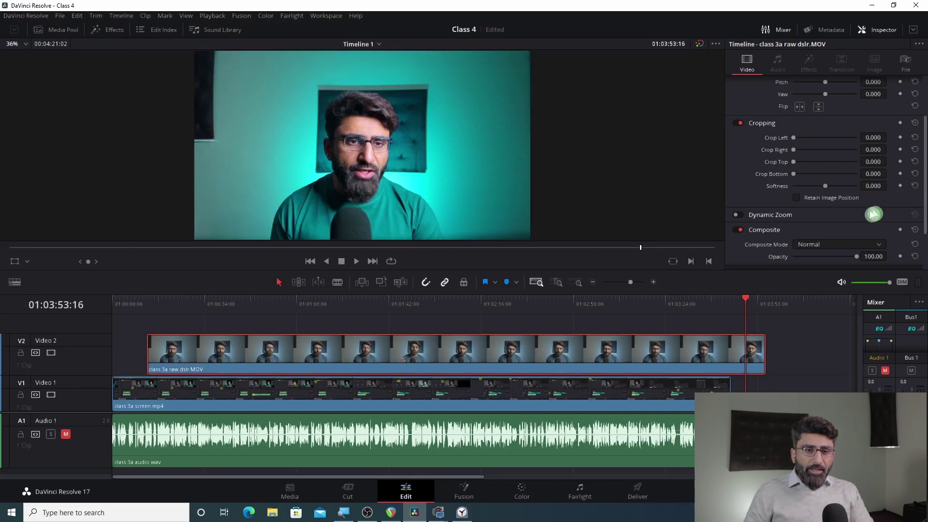
Try lowering the clip's opacity to 0, check the frame at 01:03:18:13, and restore the opacity to 100
{"action": "left_click_drag", "start_coordinate": [924, 166], "coordinate": [924, 230]}
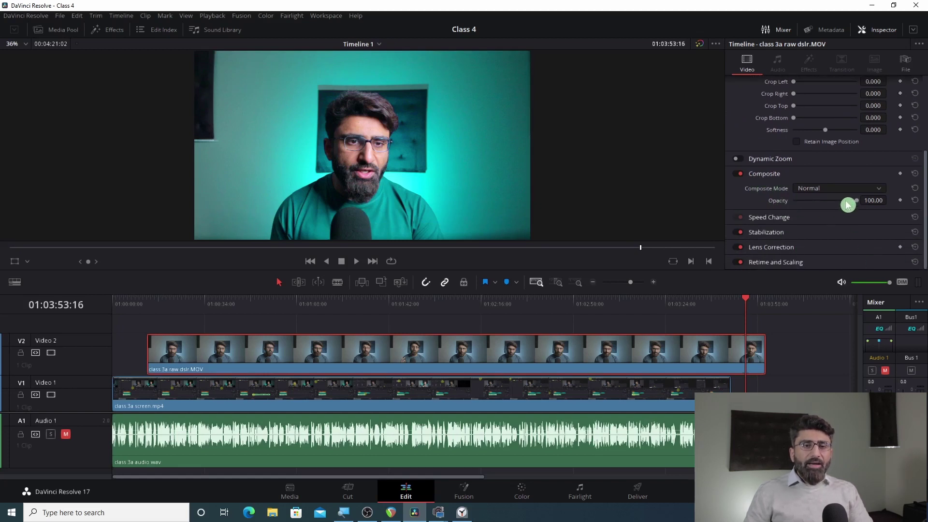
{"action": "left_click_drag", "start_coordinate": [859, 202], "coordinate": [785, 213]}
{"action": "left_click", "coordinate": [651, 310]}
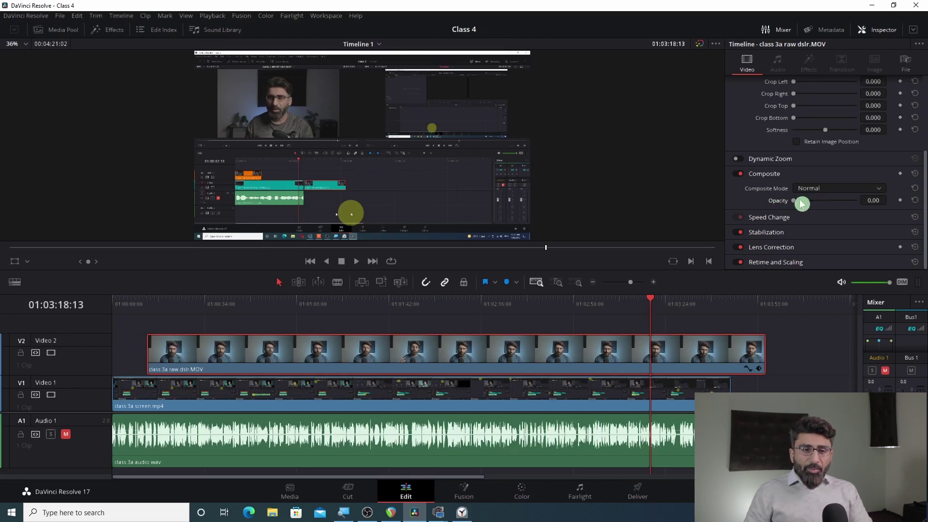
{"action": "left_click_drag", "start_coordinate": [794, 201], "coordinate": [860, 202]}
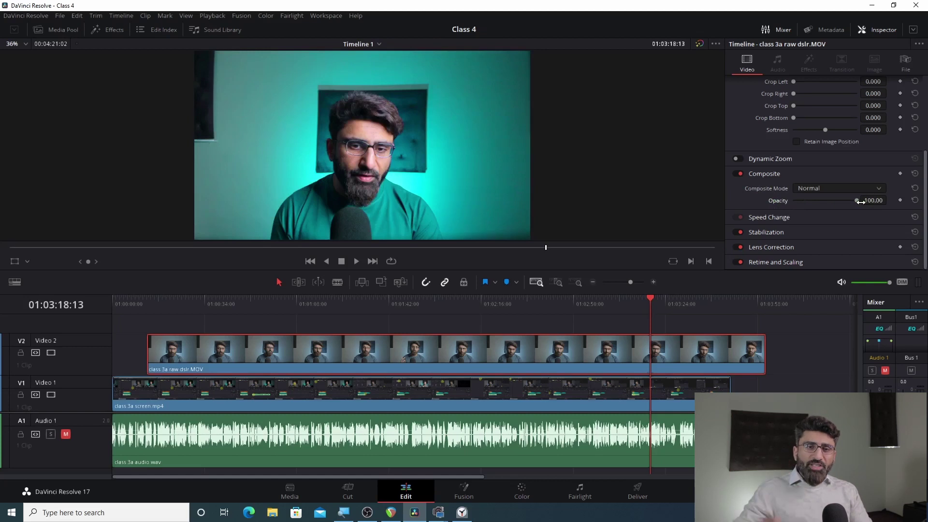
{"action": "left_click", "coordinate": [858, 202]}
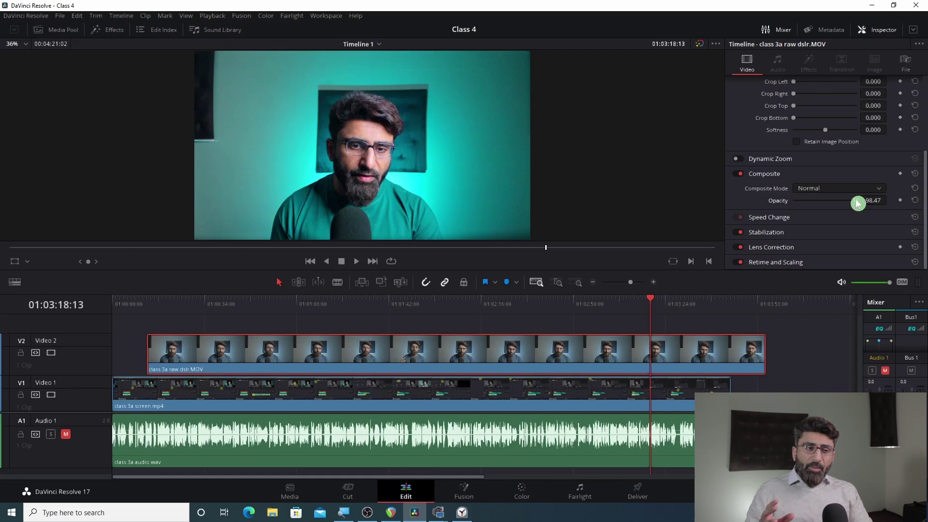
{"action": "mouse_move", "coordinate": [858, 203]}
{"action": "left_mouse_down"}
{"action": "mouse_move", "coordinate": [786, 215]}
{"action": "mouse_move", "coordinate": [869, 215]}
{"action": "left_mouse_up"}
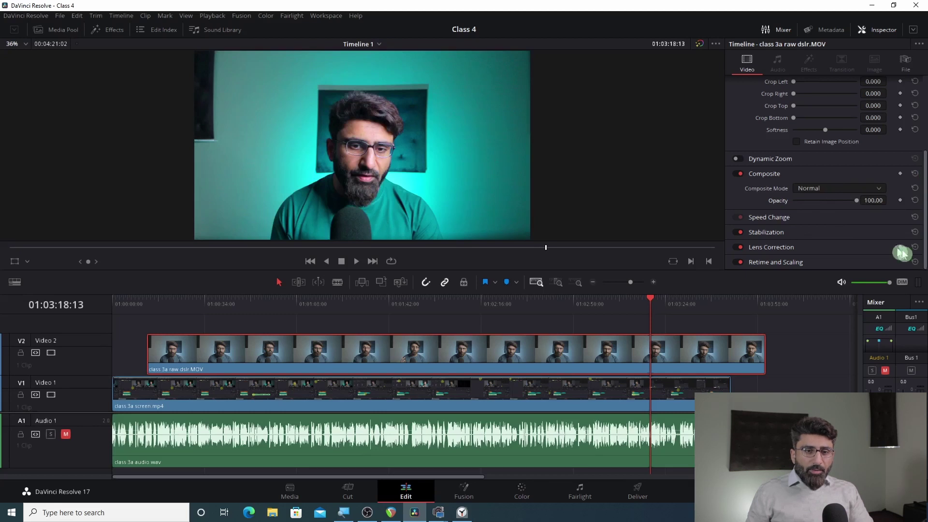
Expand the clip's Stabilization settings and examine the mode, cropping ratio, smooth and strength options
{"action": "left_click", "coordinate": [768, 235]}
{"action": "scroll", "coordinate": [924, 202], "scroll_direction": "down", "scroll_amount": 3}
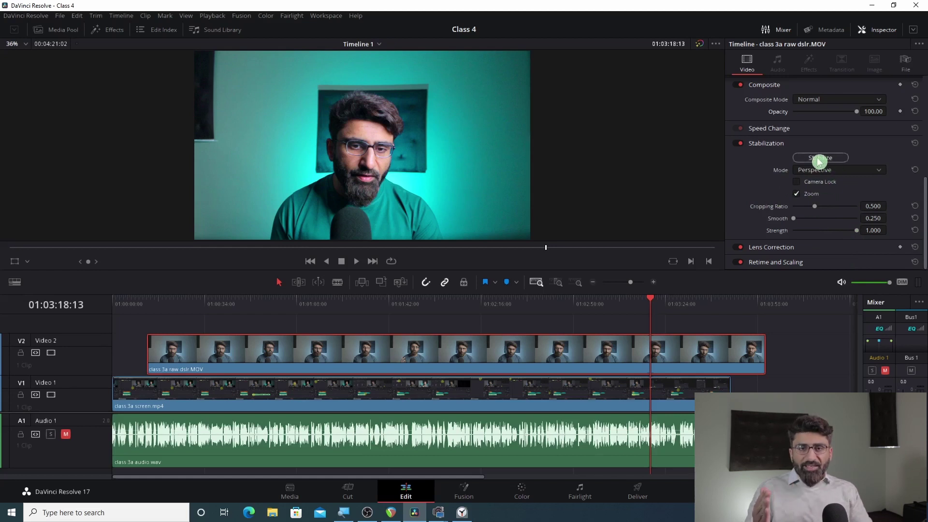
Examine the clip's Lens Correction settings for analysis and distortion, and collapse the section again
{"action": "scroll", "coordinate": [761, 142], "scroll_direction": "up", "scroll_amount": 3}
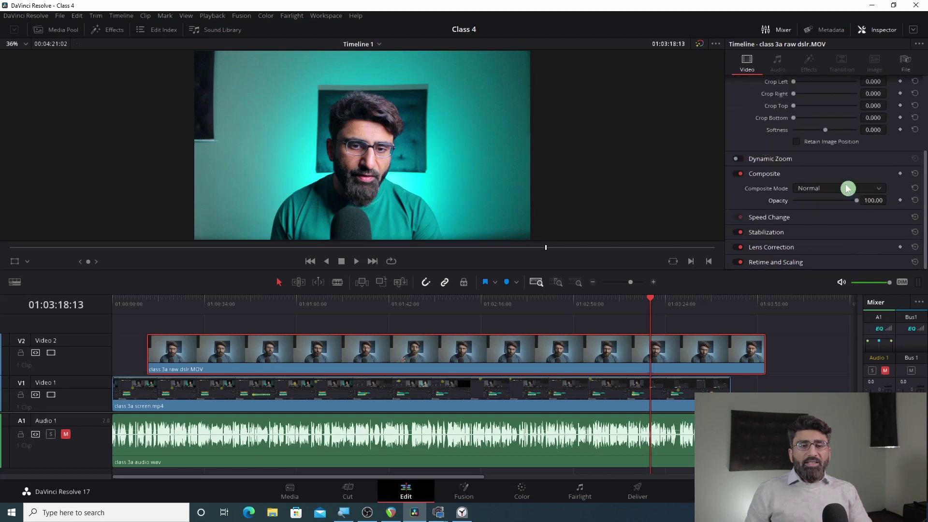
{"action": "left_click", "coordinate": [771, 248]}
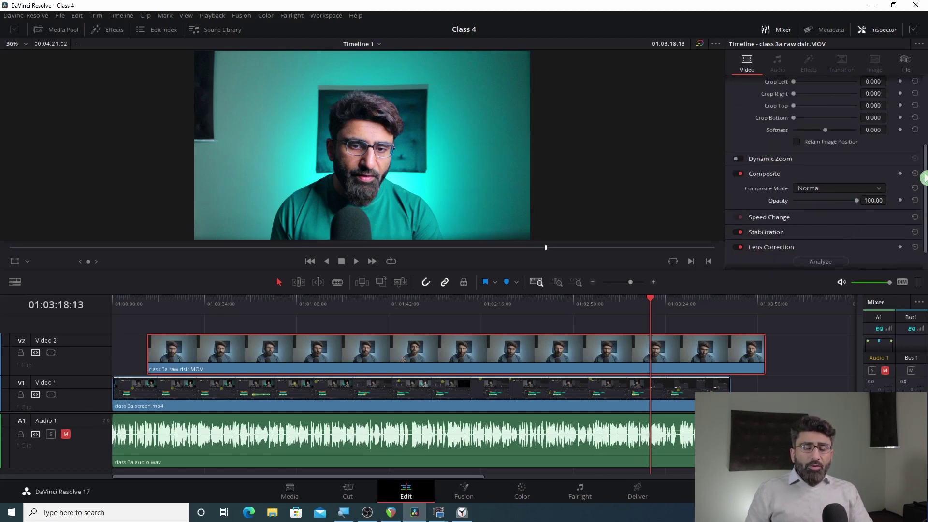
{"action": "scroll", "coordinate": [925, 178], "scroll_direction": "down", "scroll_amount": 1}
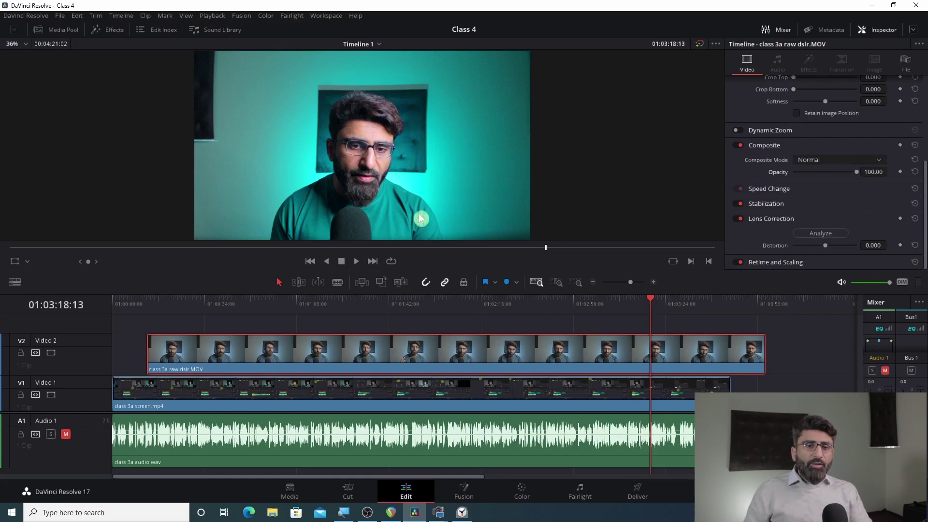
{"action": "left_click", "coordinate": [775, 221]}
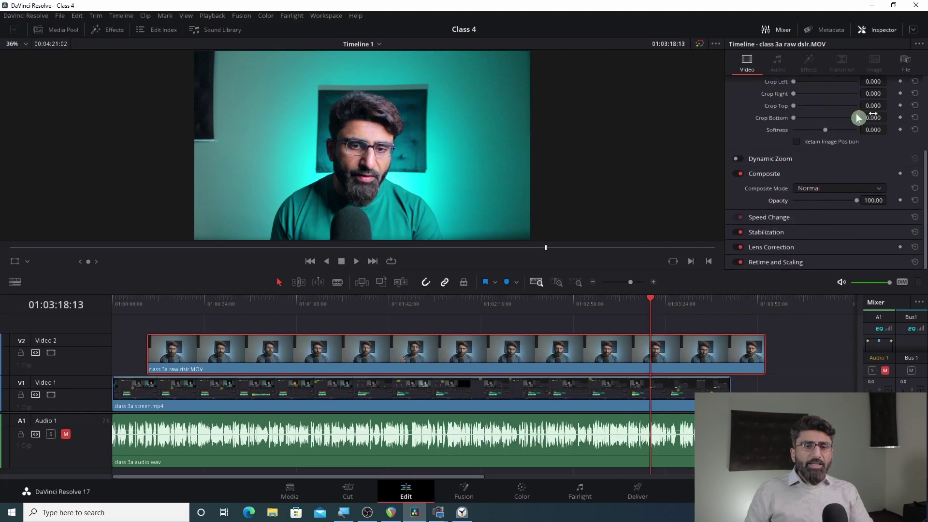
{"action": "scroll", "coordinate": [859, 117], "scroll_direction": "up", "scroll_amount": 3}
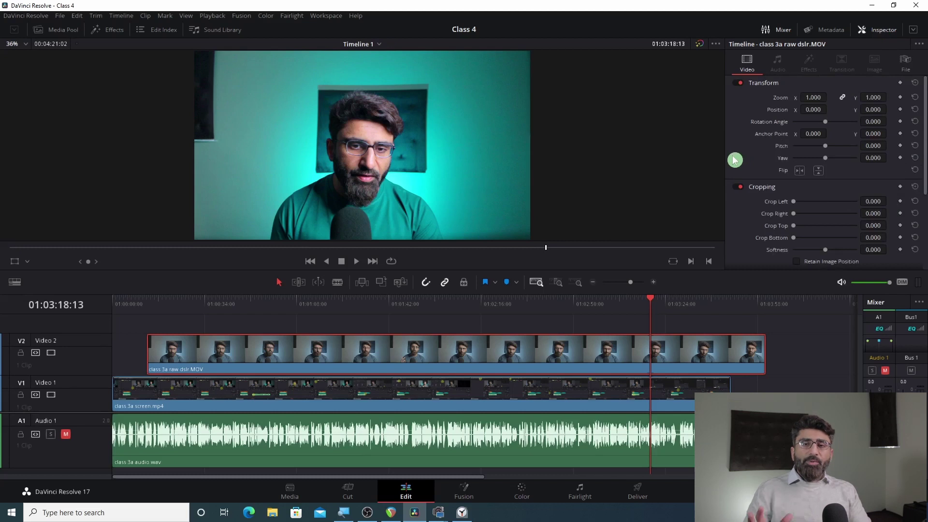
Briefly show the effects library with its video transitions, hide it again, and close the Inspector
{"action": "left_click", "coordinate": [105, 33]}
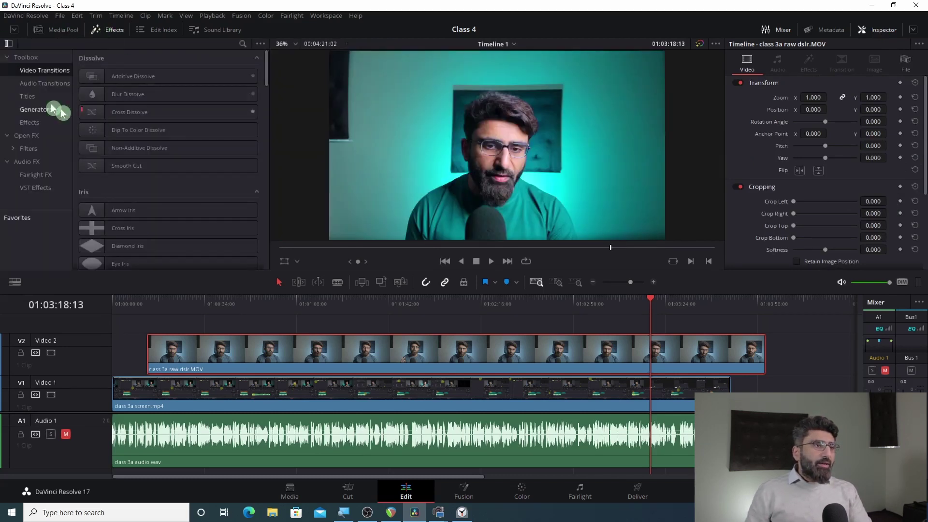
{"action": "left_click", "coordinate": [106, 34]}
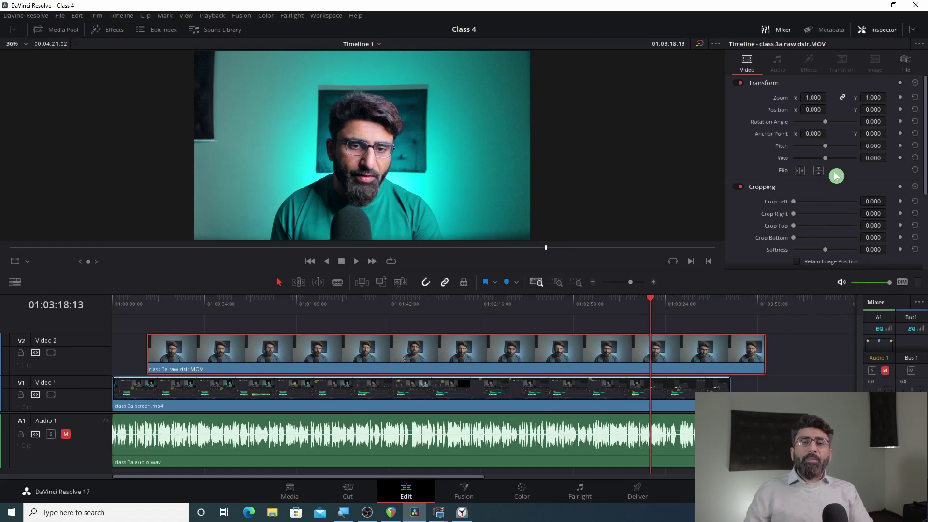
{"action": "left_click", "coordinate": [871, 30]}
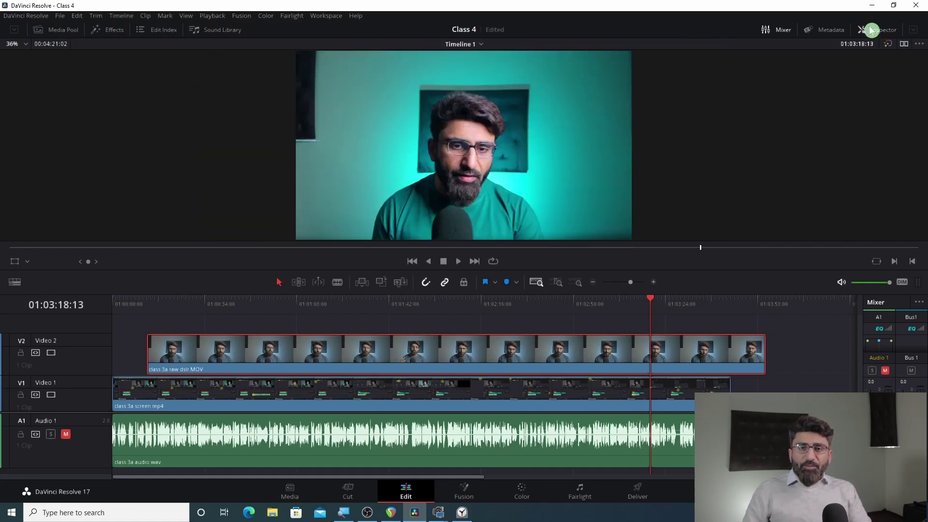